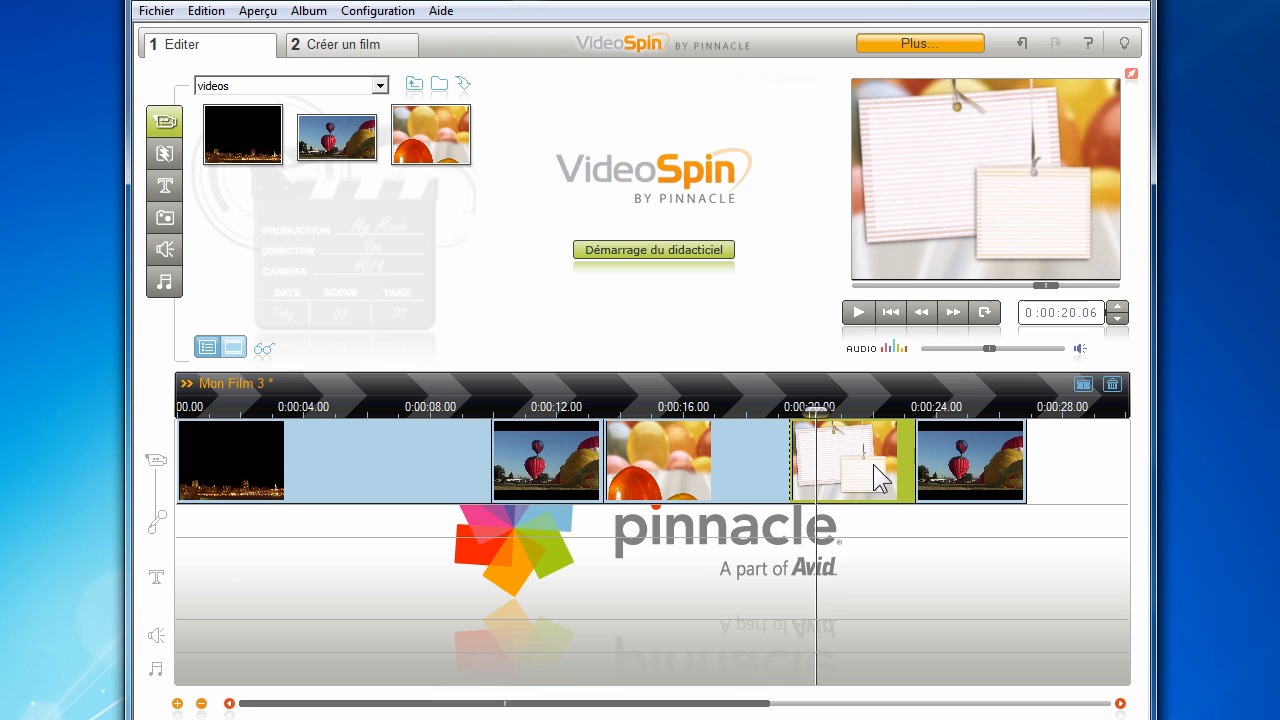
Delete the selected paper-tag clip from the timeline and trim both the end and the start of the last balloon clip
left_click(1112, 384)
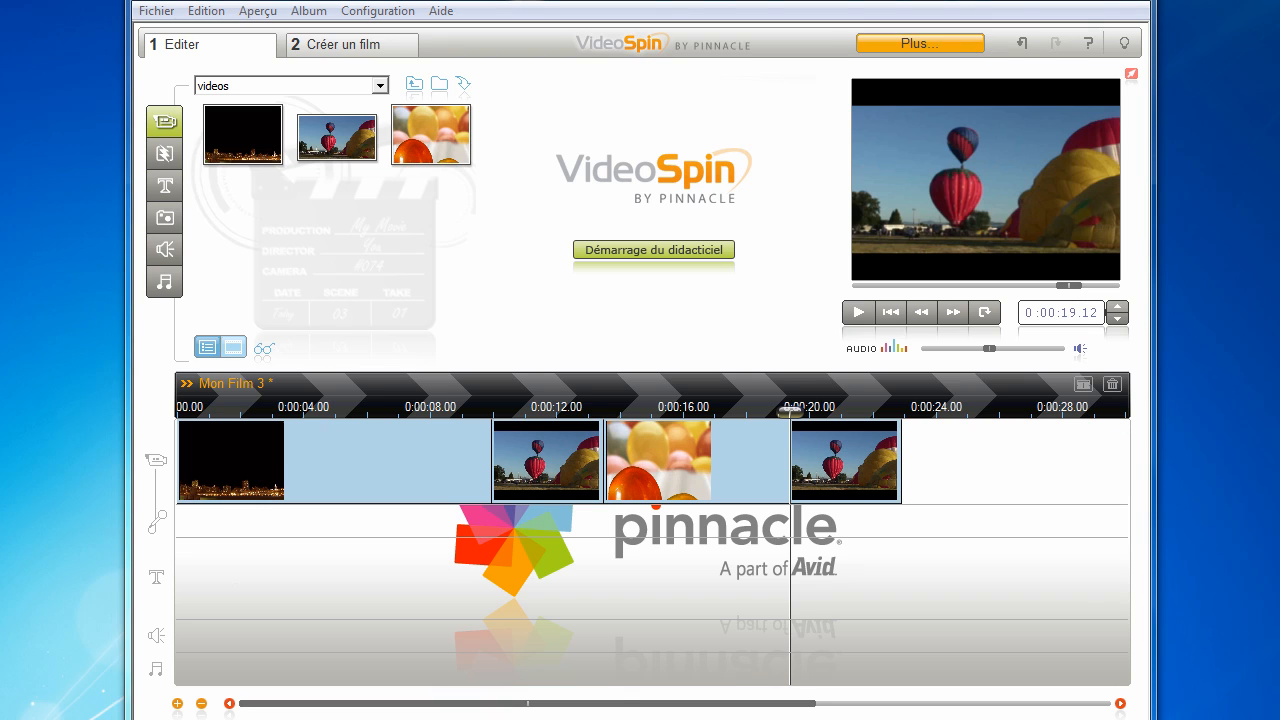
left_click(887, 452)
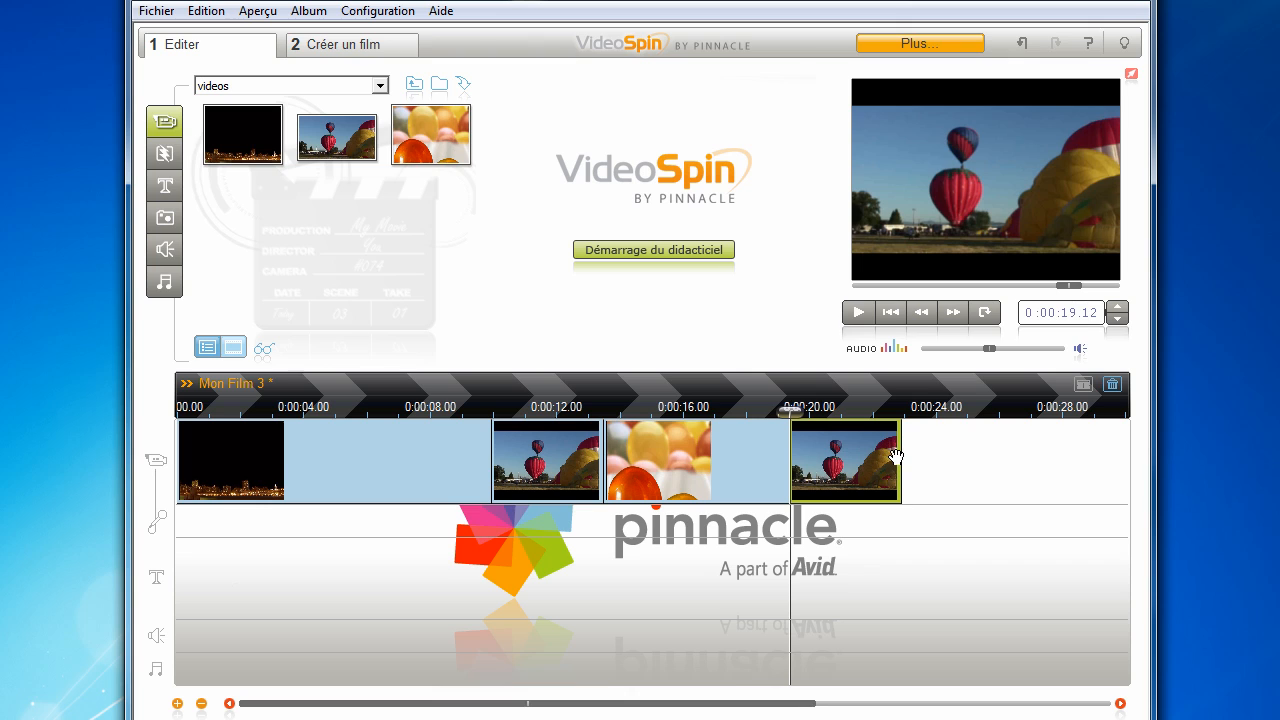
left_click_drag(891, 460, 855, 460)
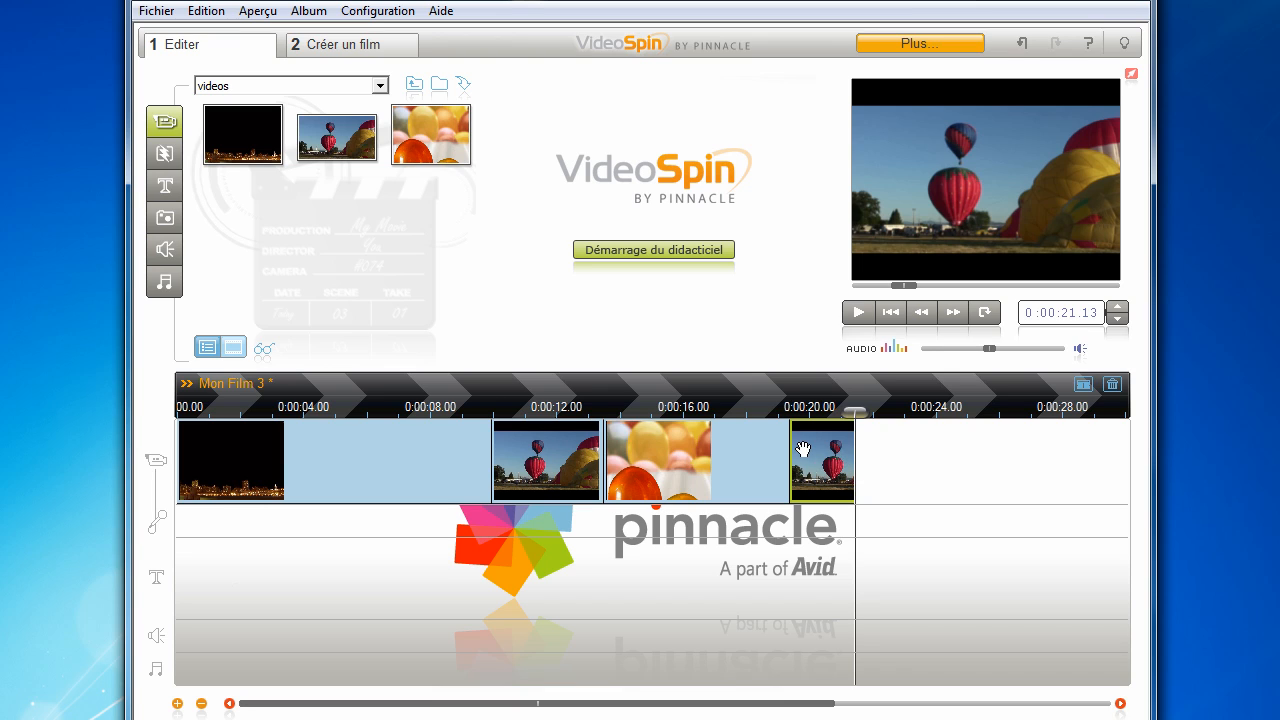
left_click_drag(800, 454, 811, 456)
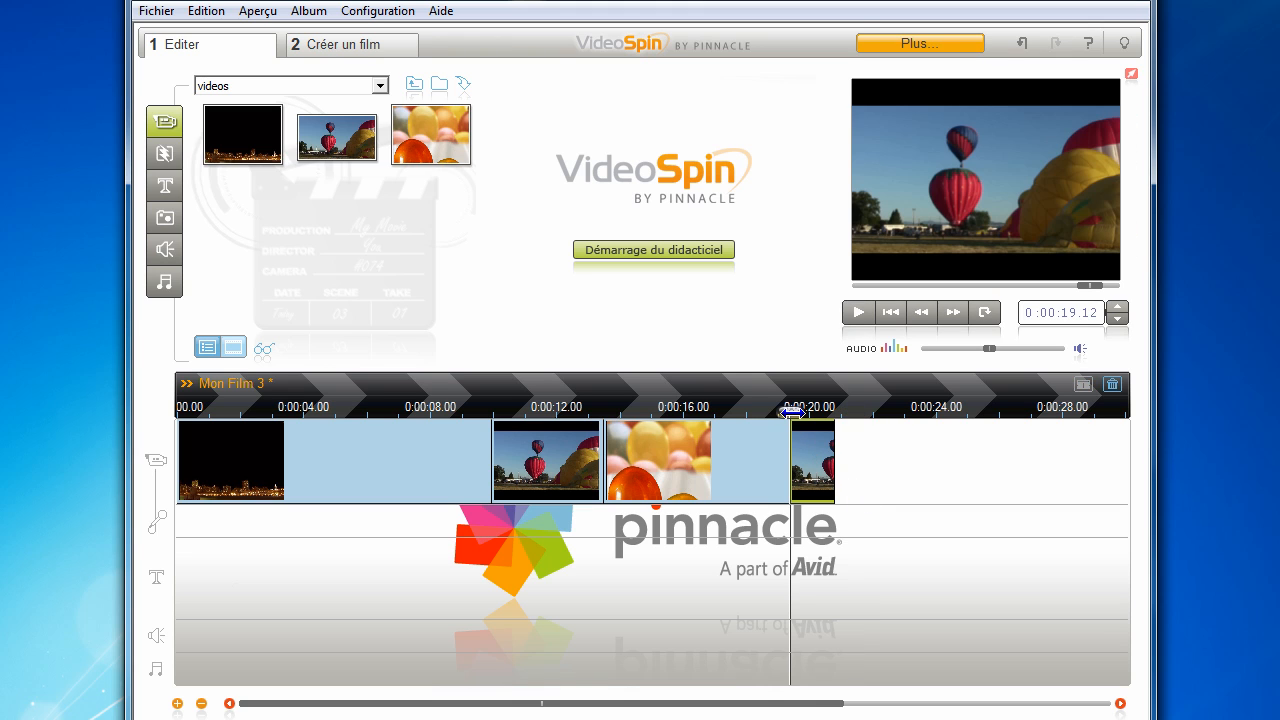
left_click_drag(794, 411, 878, 416)
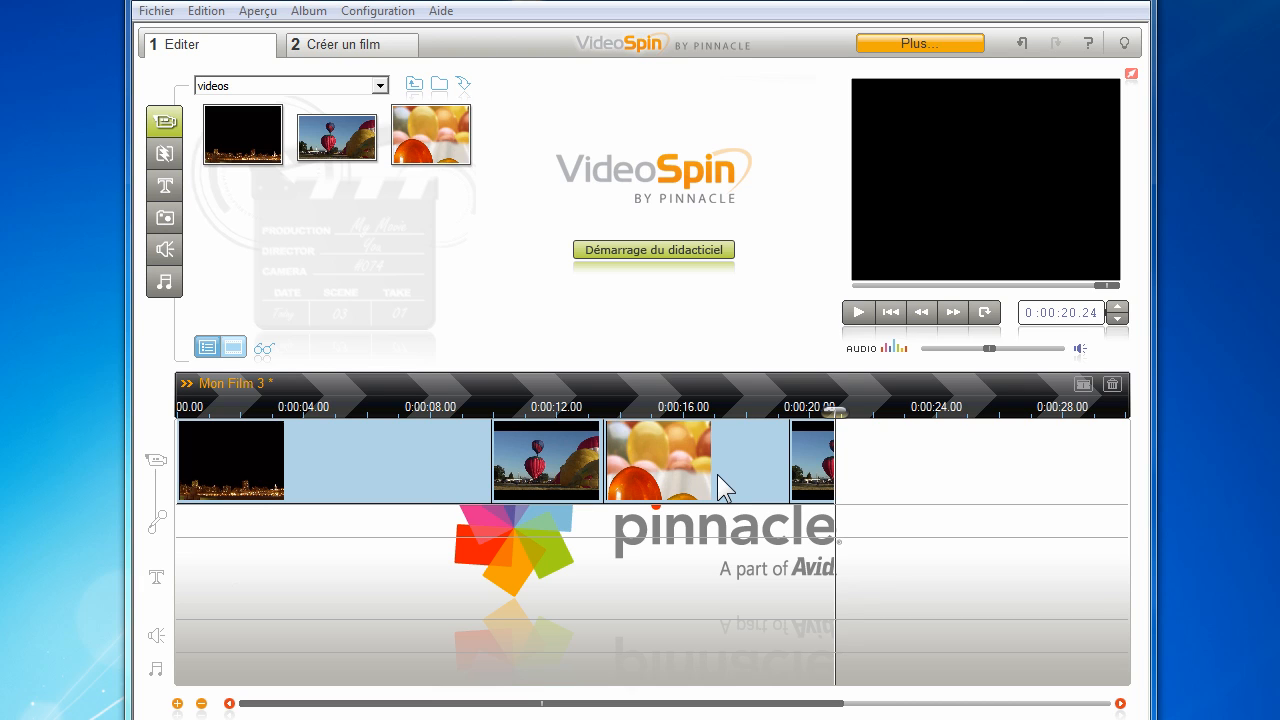
Preview several 2D transitions and insert the jagged-wheel transition between the night skyline clip and the first balloon clip
left_click(176, 158)
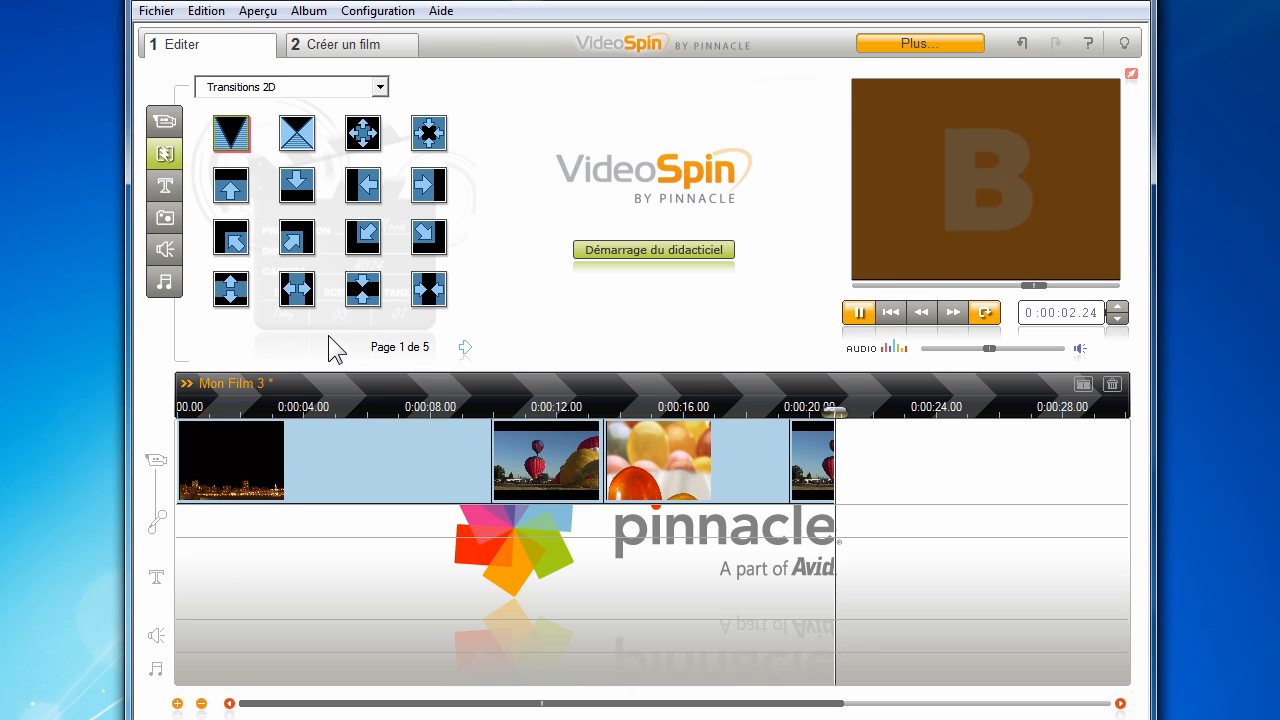
left_click(365, 240)
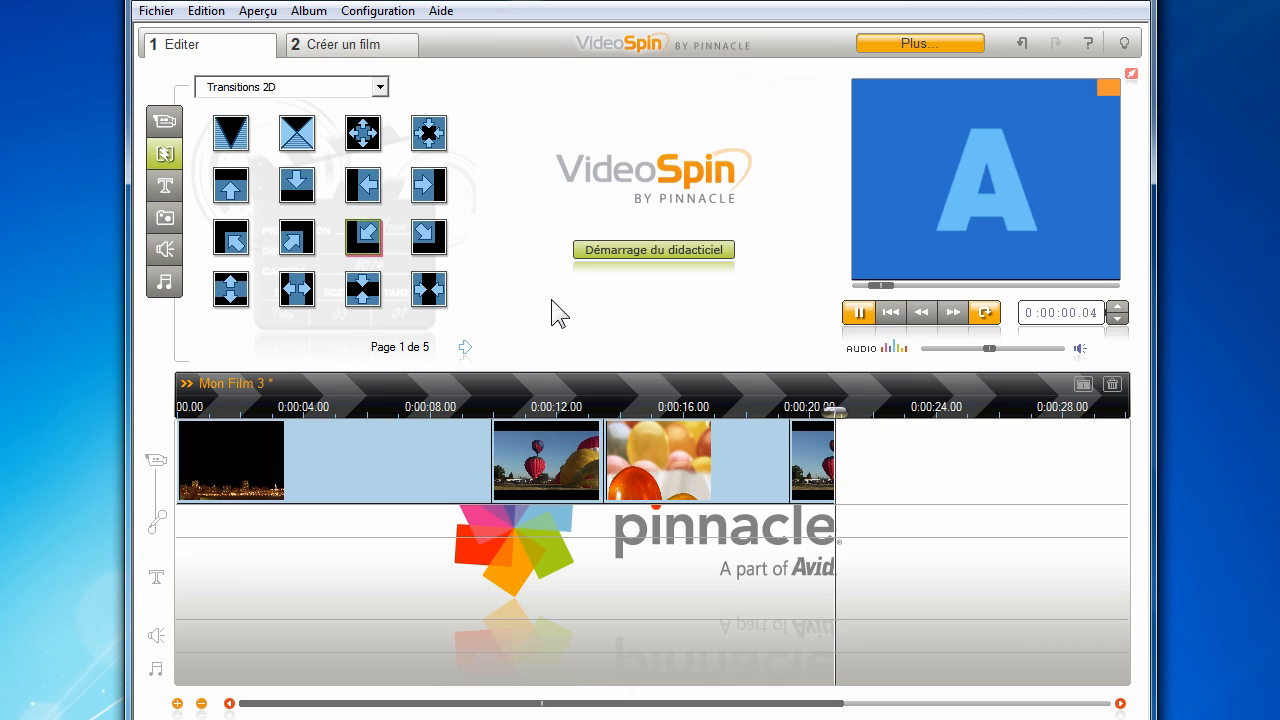
left_click(429, 289)
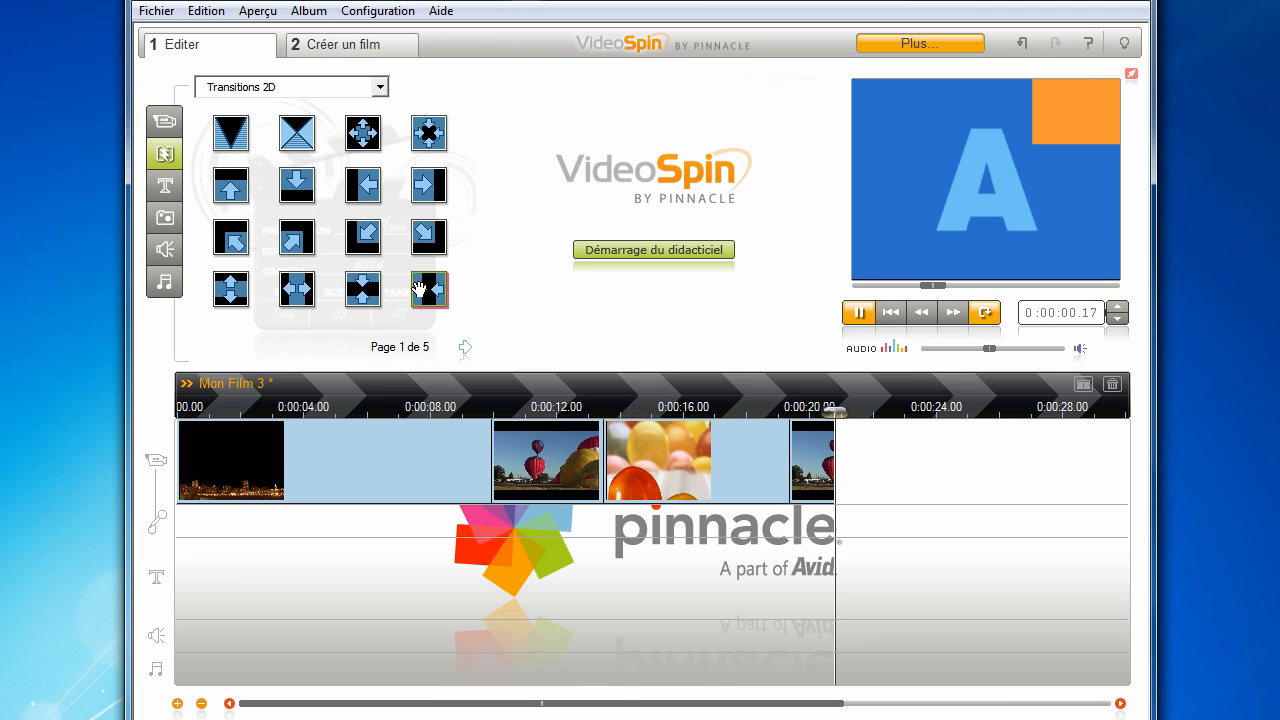
left_click(464, 349)
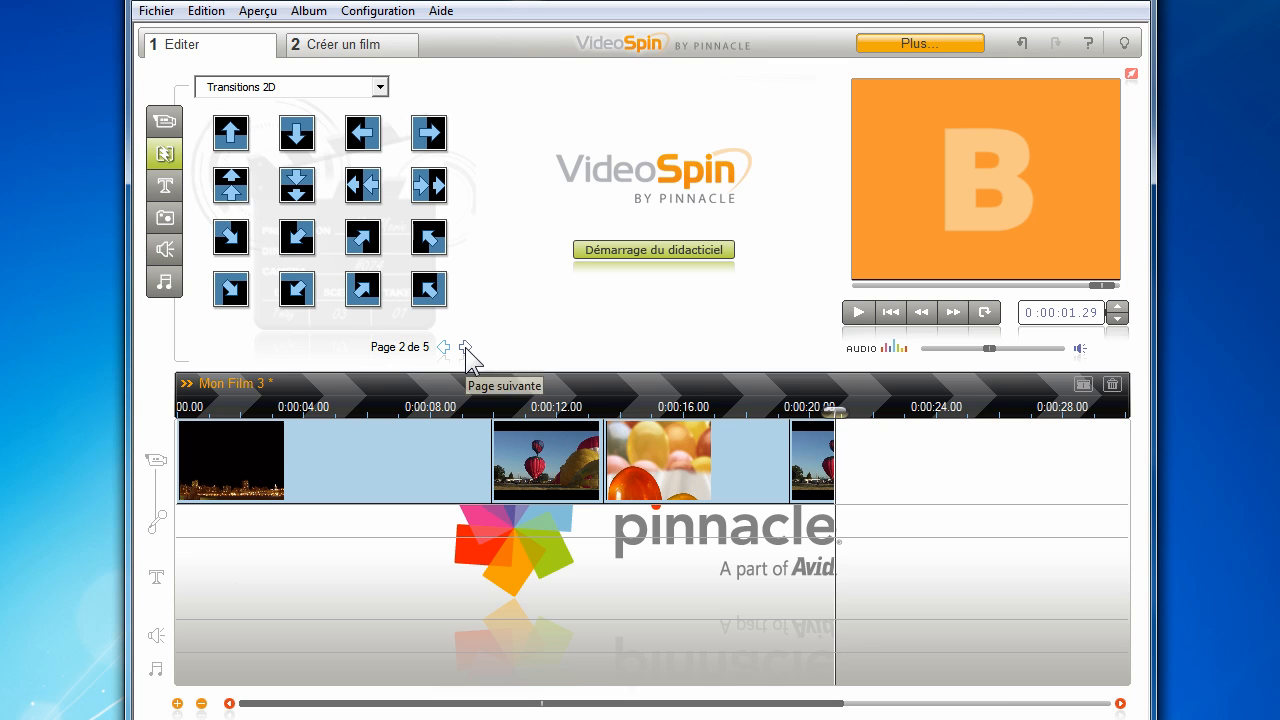
left_click(465, 349)
left_click(465, 349)
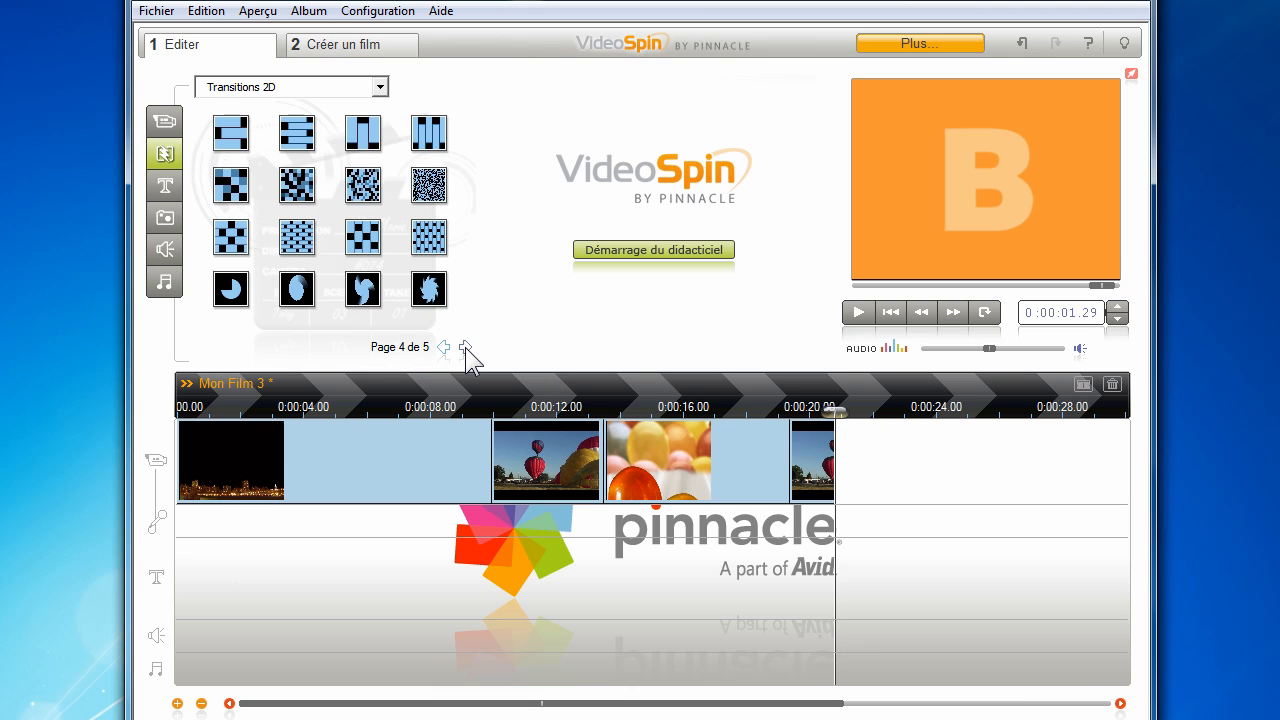
left_click(437, 293)
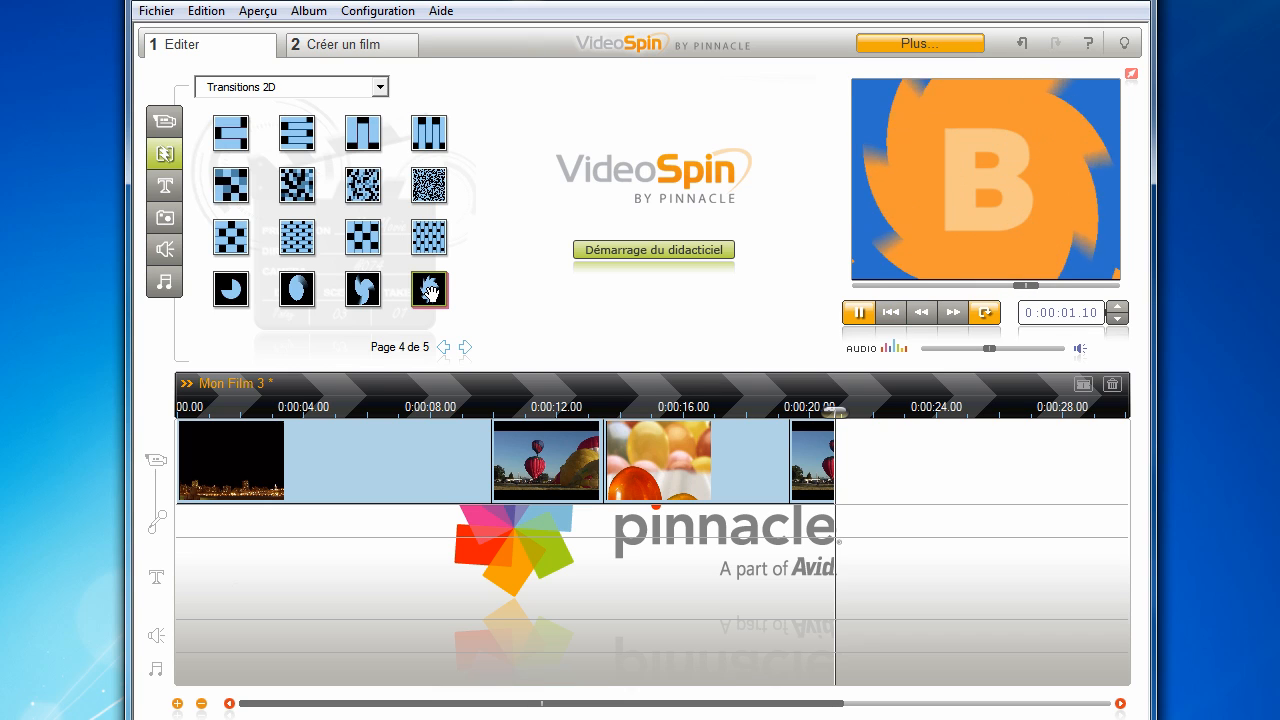
left_click_drag(429, 289, 480, 437)
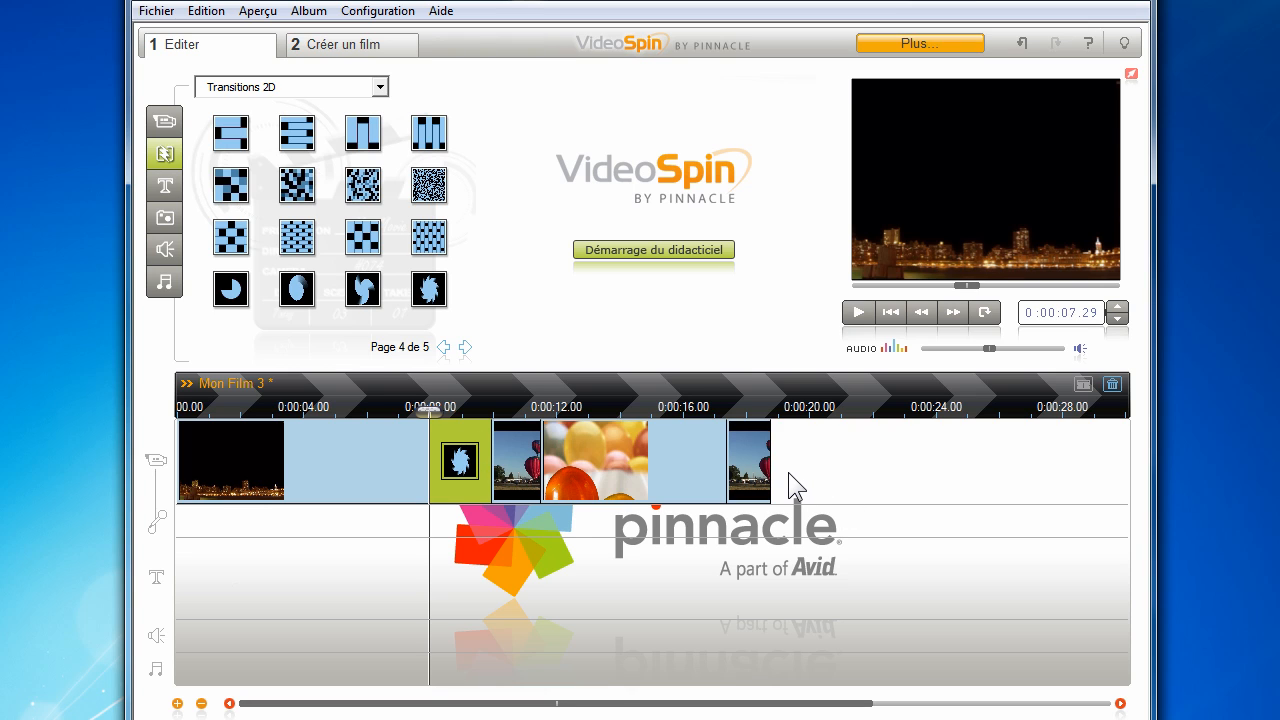
Add the first 2D transition, the downward triangle, at the end of the last balloon clip
left_click(443, 348)
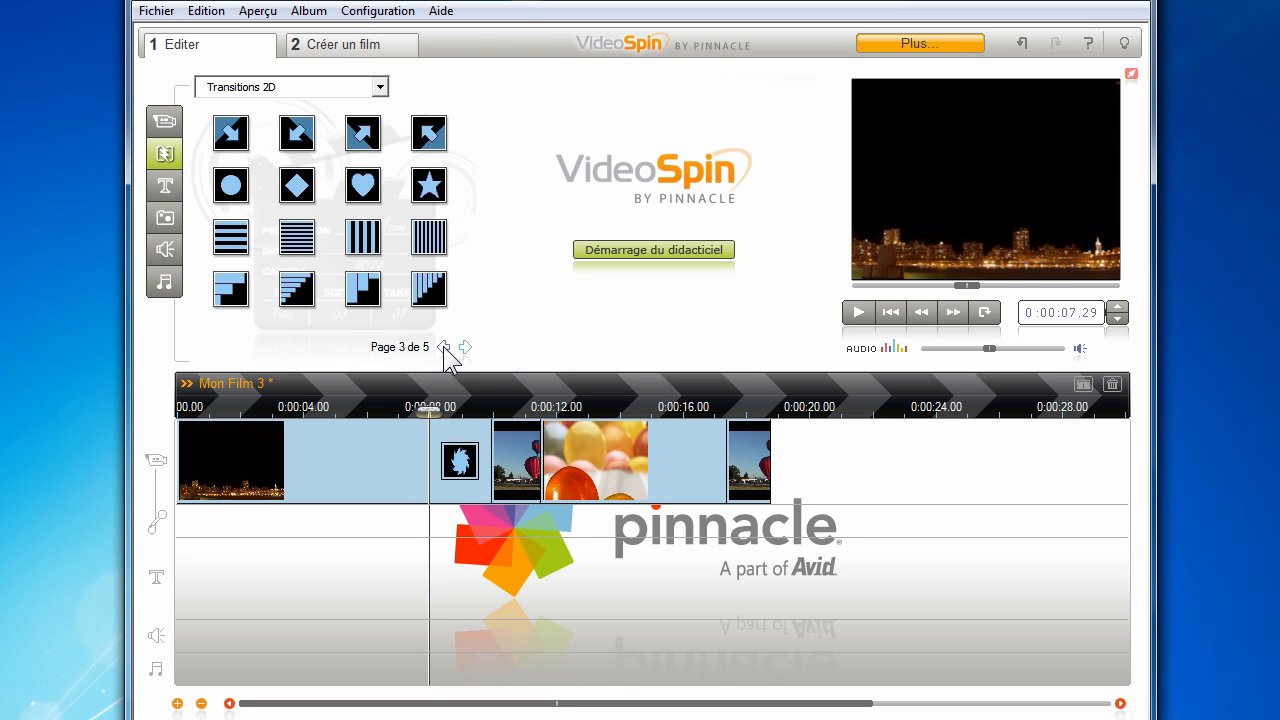
left_click(443, 348)
left_click(443, 348)
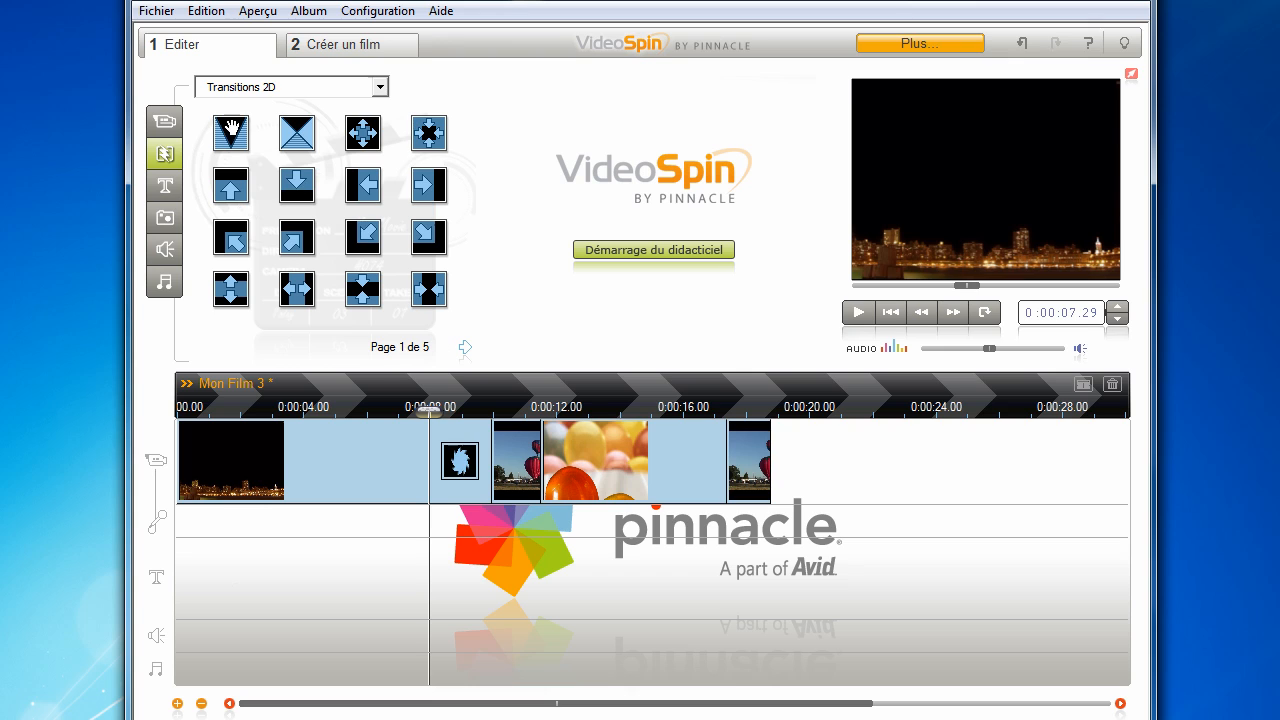
left_click_drag(230, 130, 778, 450)
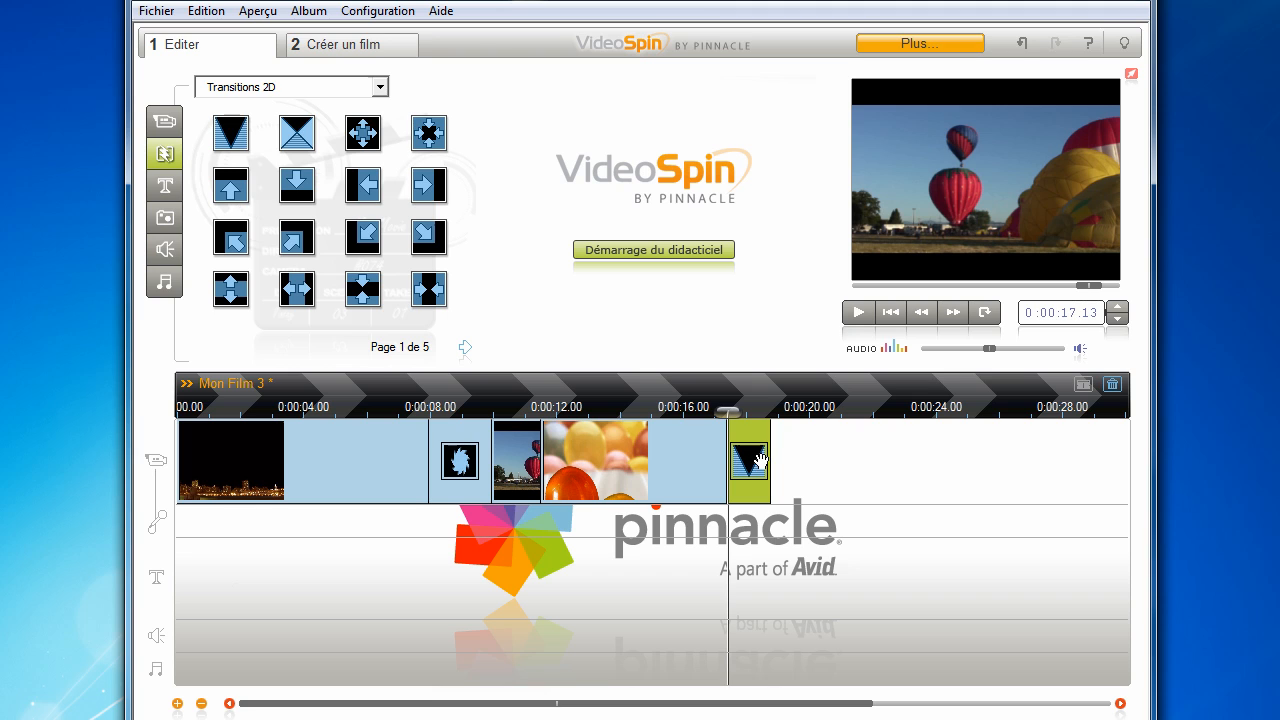
Shorten the closing transition so that it starts at 0:00:18.05, and scrub the playhead back to the first balloon clip
left_click_drag(766, 410, 896, 412)
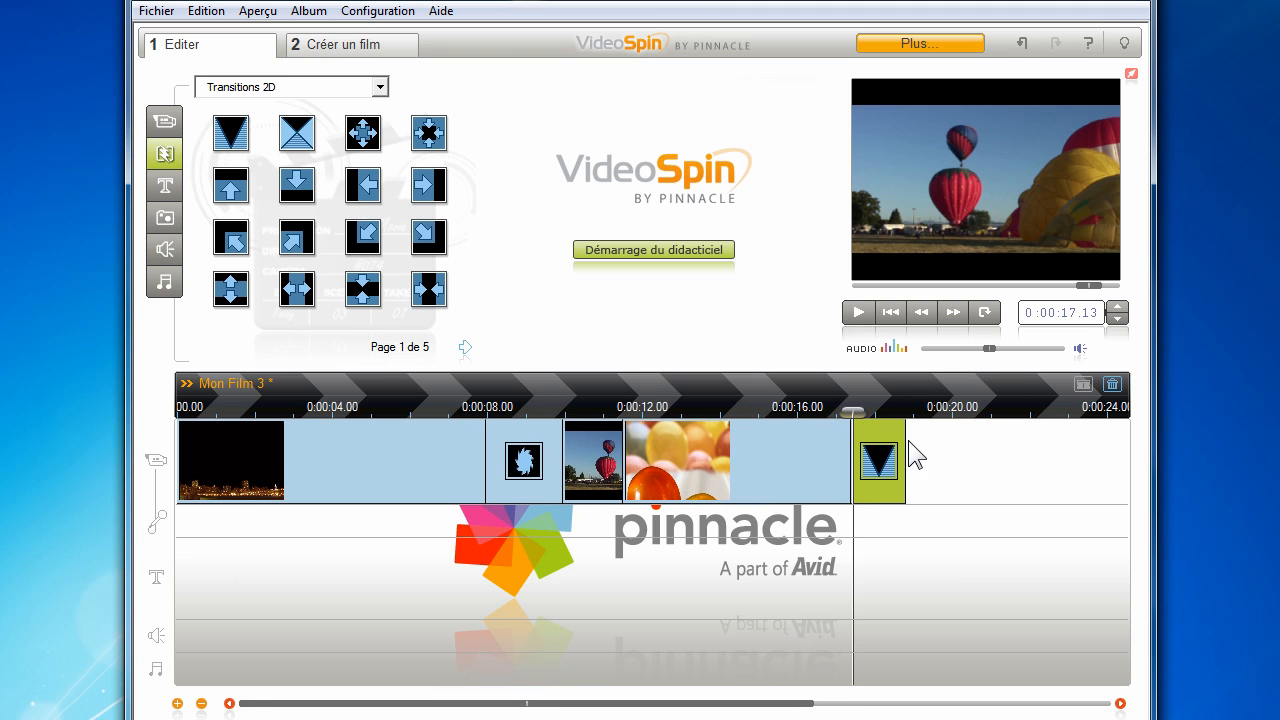
left_click_drag(853, 465, 880, 465)
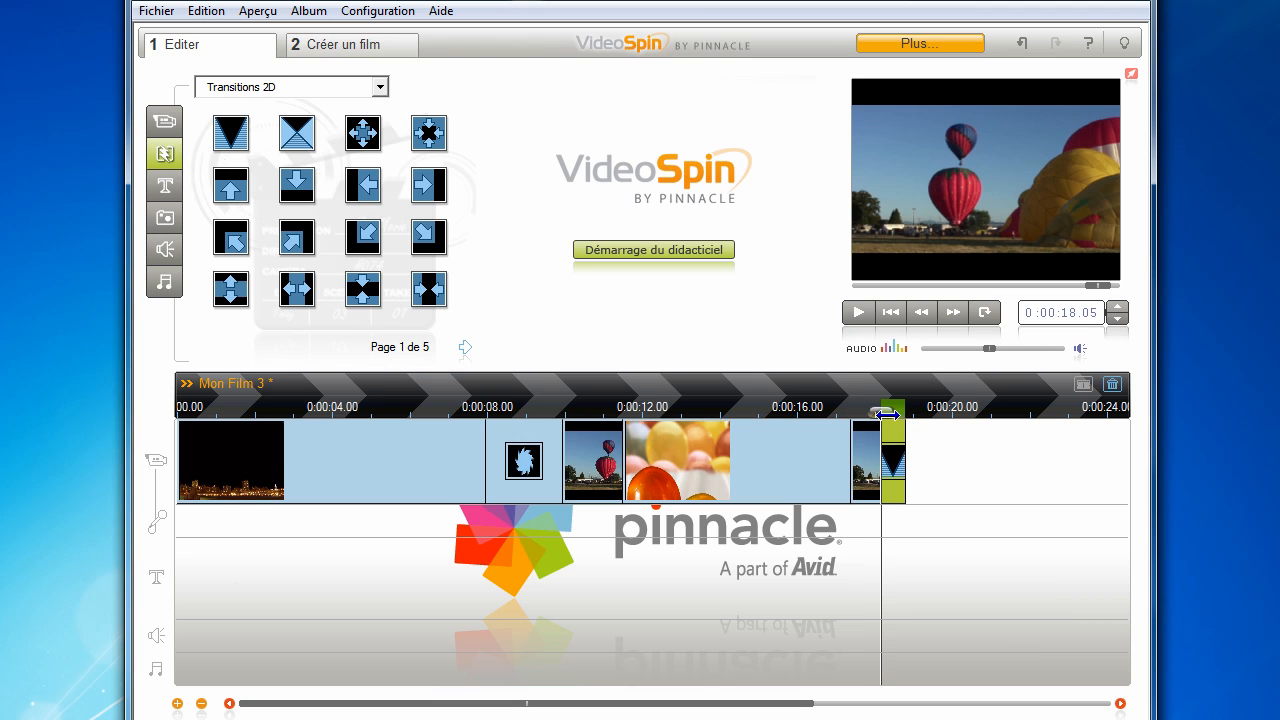
left_click_drag(884, 412, 567, 391)
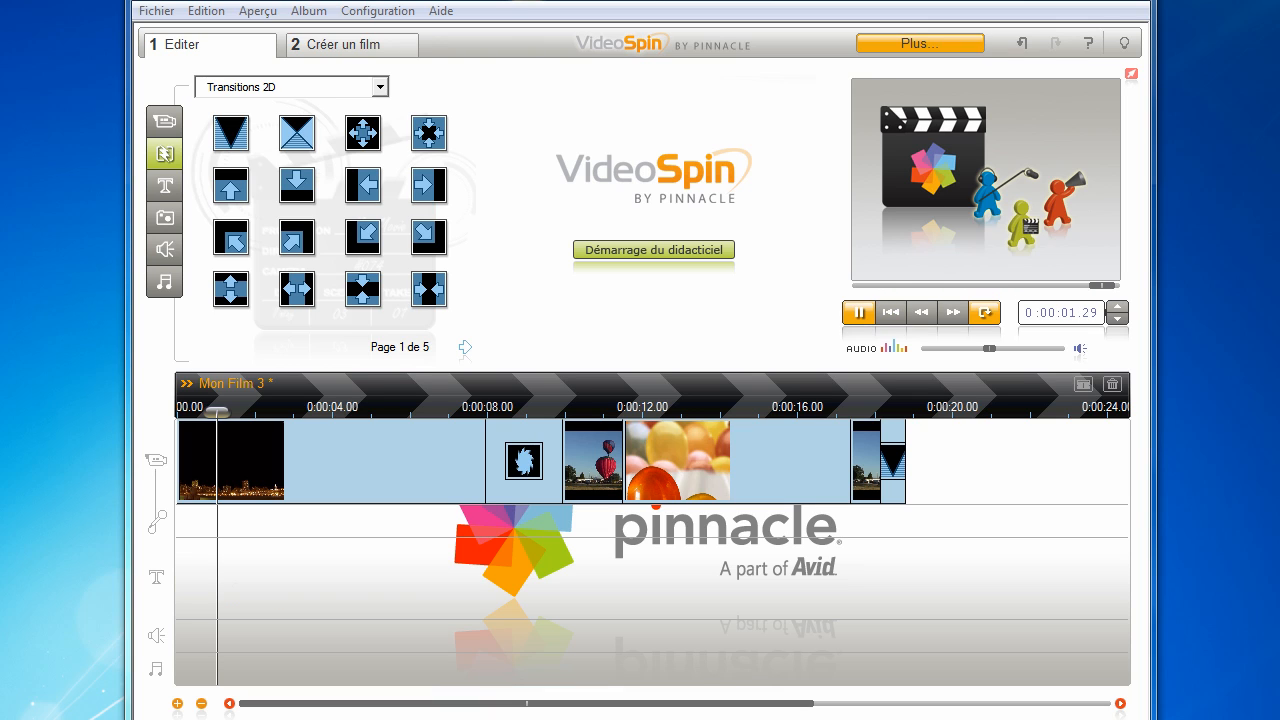
Place the standard Zen title on the title track at 0:00:01.22 and trim it to end at 0:00:05.13
left_click(175, 189)
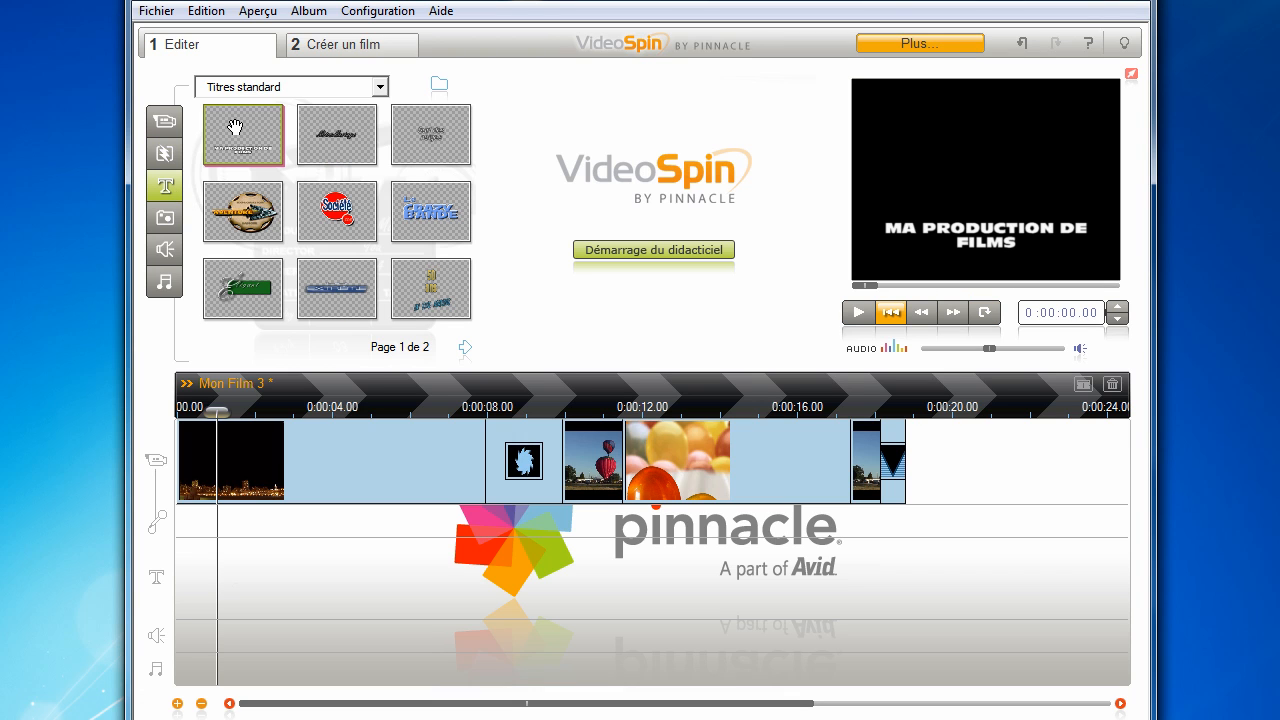
left_click(337, 134)
left_click(431, 134)
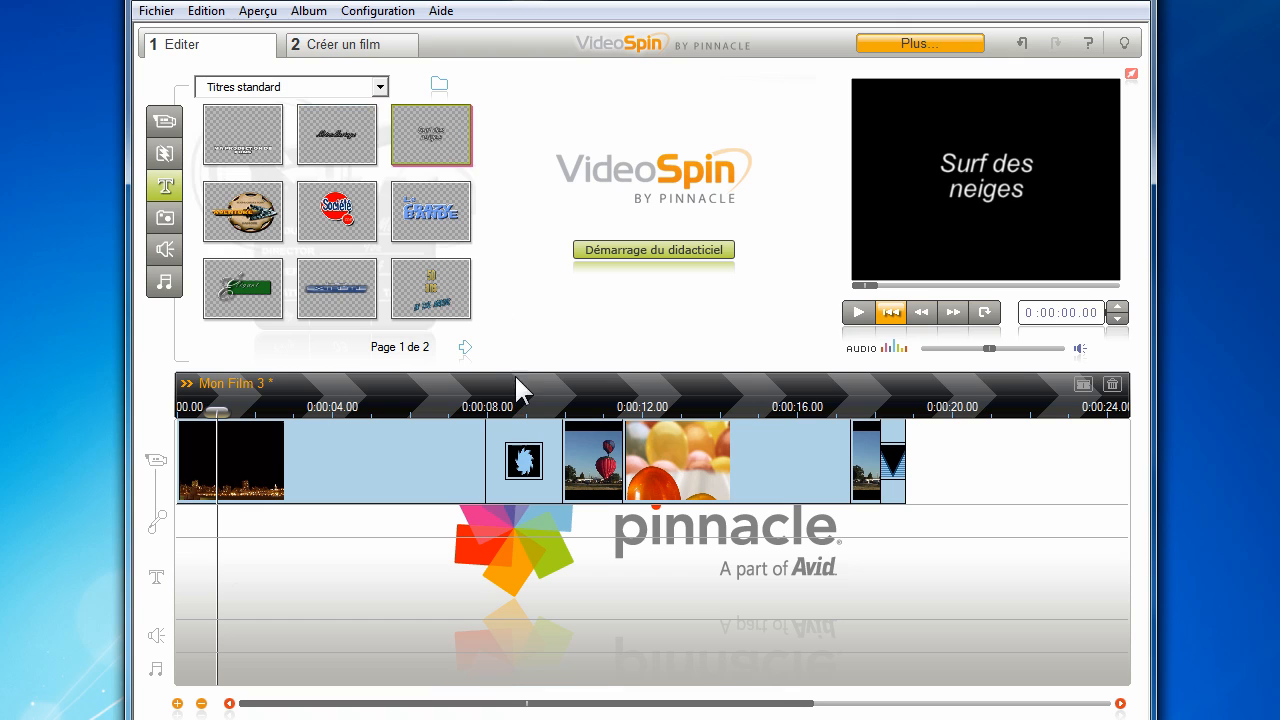
left_click(466, 348)
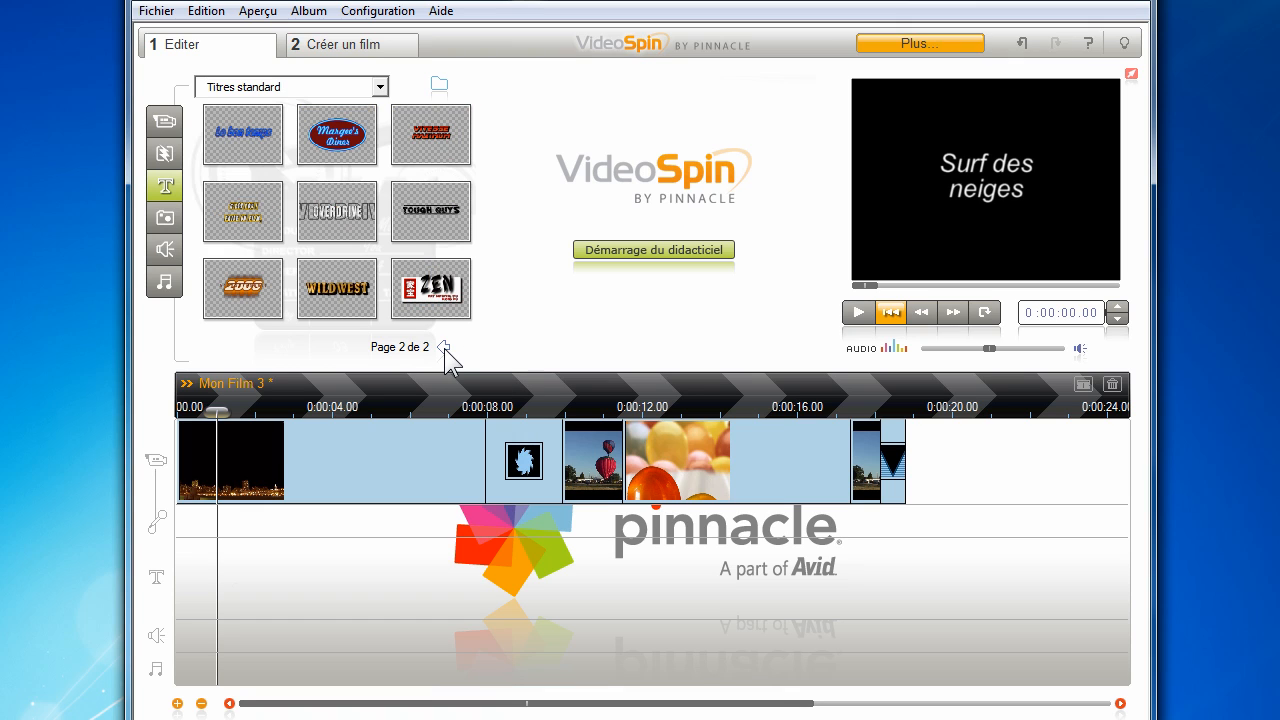
left_click(440, 300)
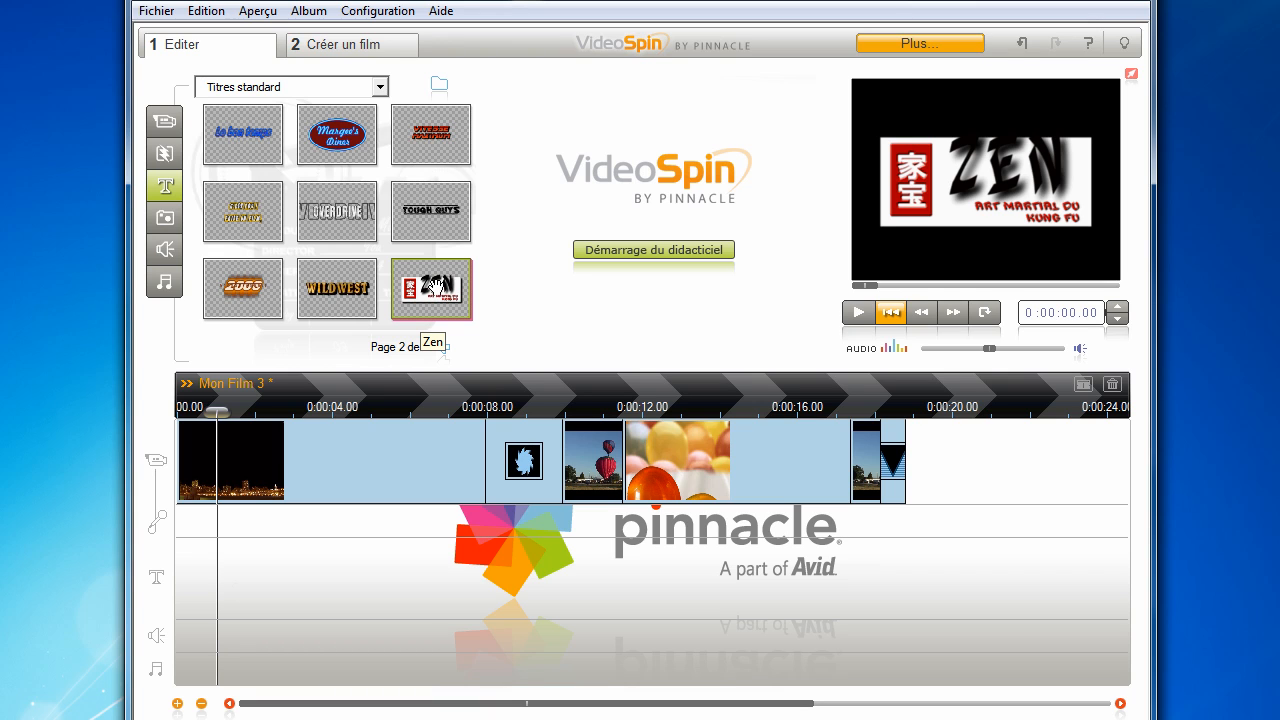
left_click_drag(435, 287, 258, 575)
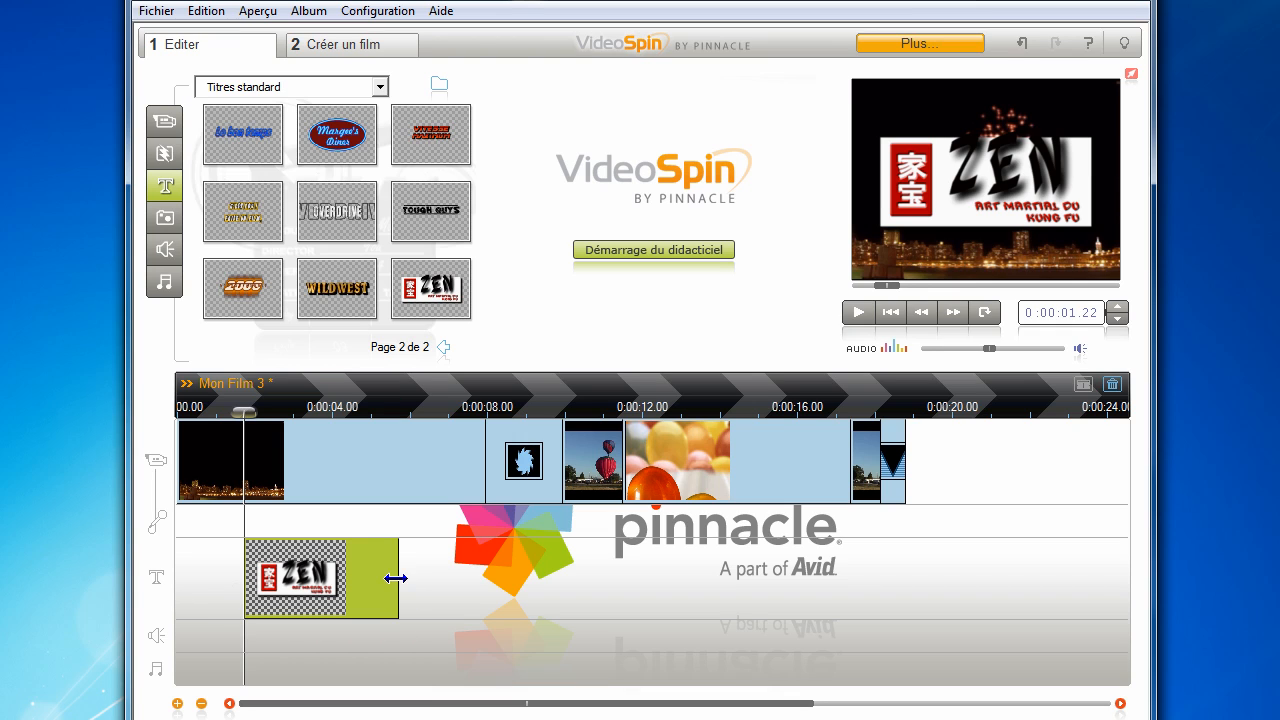
mouse_move(394, 580)
left_mouse_down()
mouse_move(349, 577)
mouse_move(523, 580)
mouse_move(388, 585)
left_mouse_up()
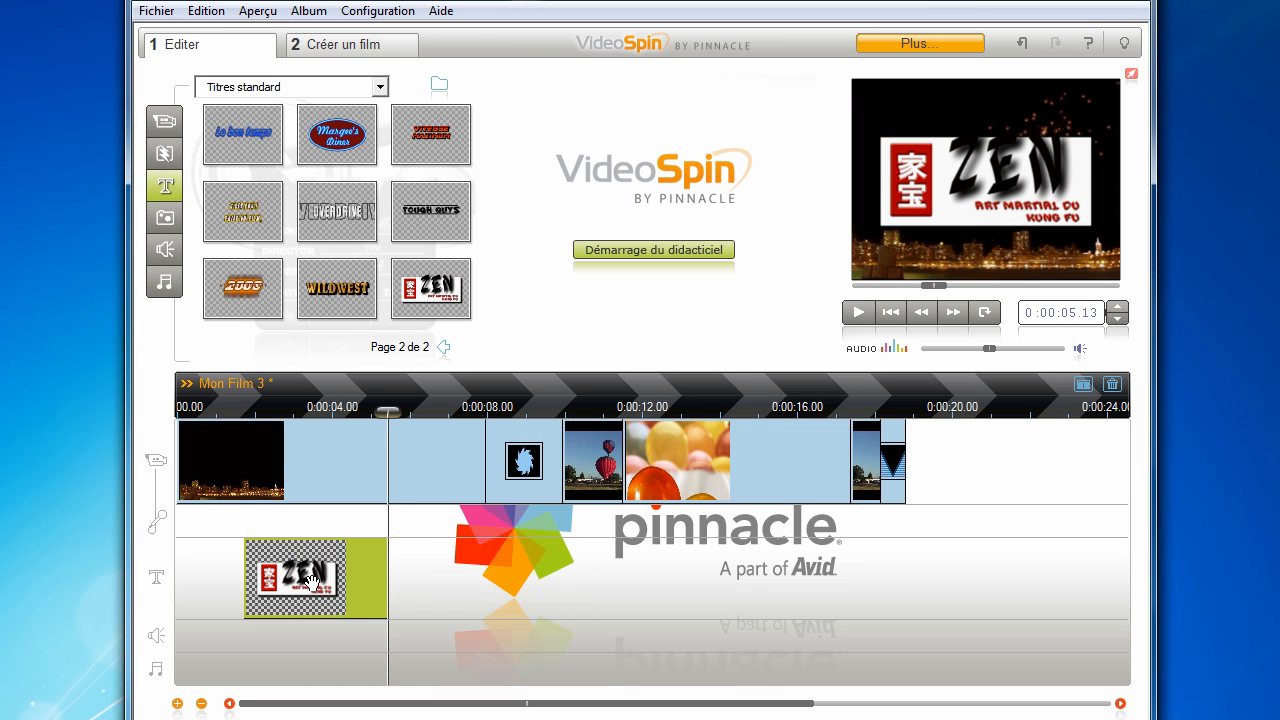
Open the Zen title for editing and replace its large ZEN text with "allo"
double_click(312, 584)
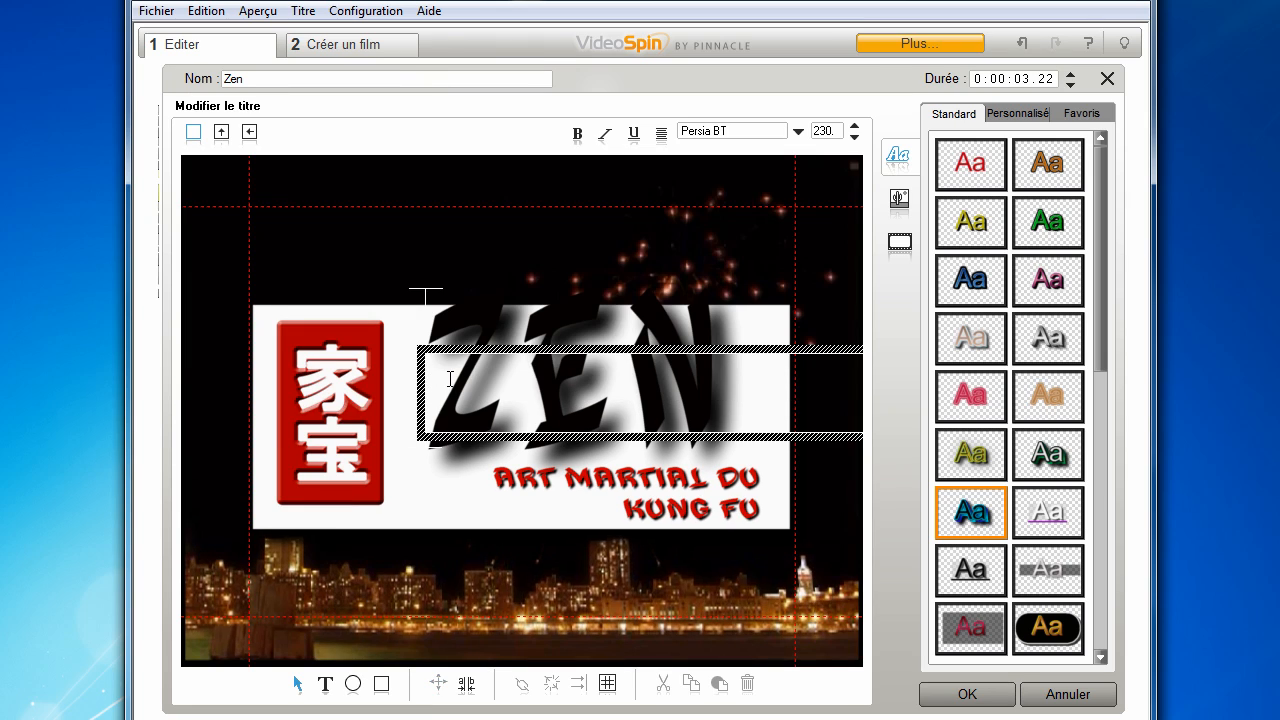
double_click(450, 379)
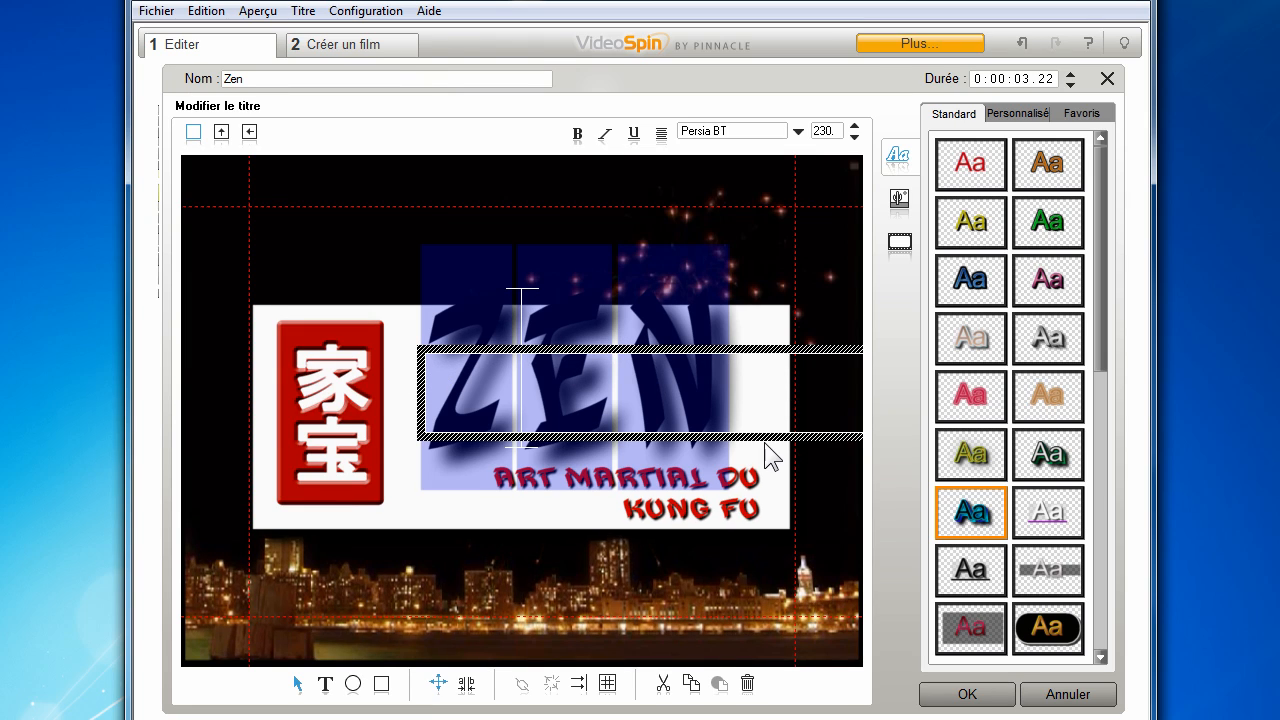
key("Delete")
type("allo")
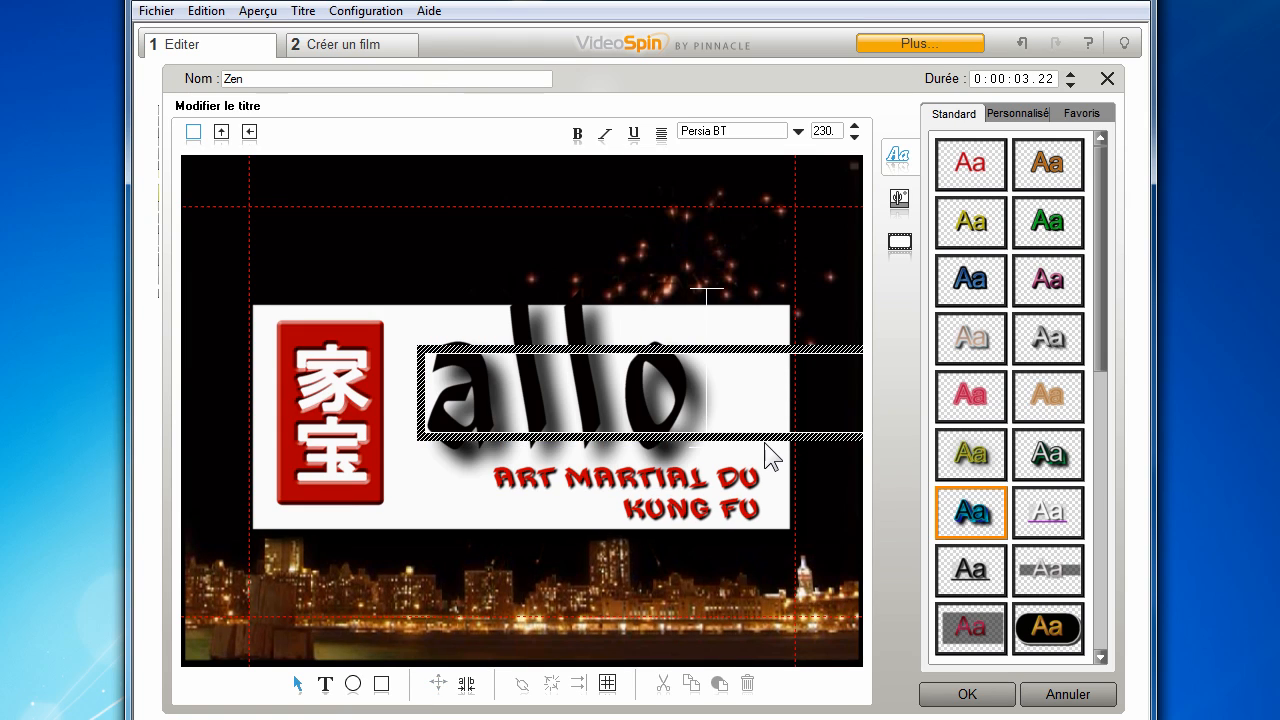
Format the "allo" text in PMingLiU at size 208 with underline and italic
left_click_drag(720, 394, 428, 385)
left_click(798, 131)
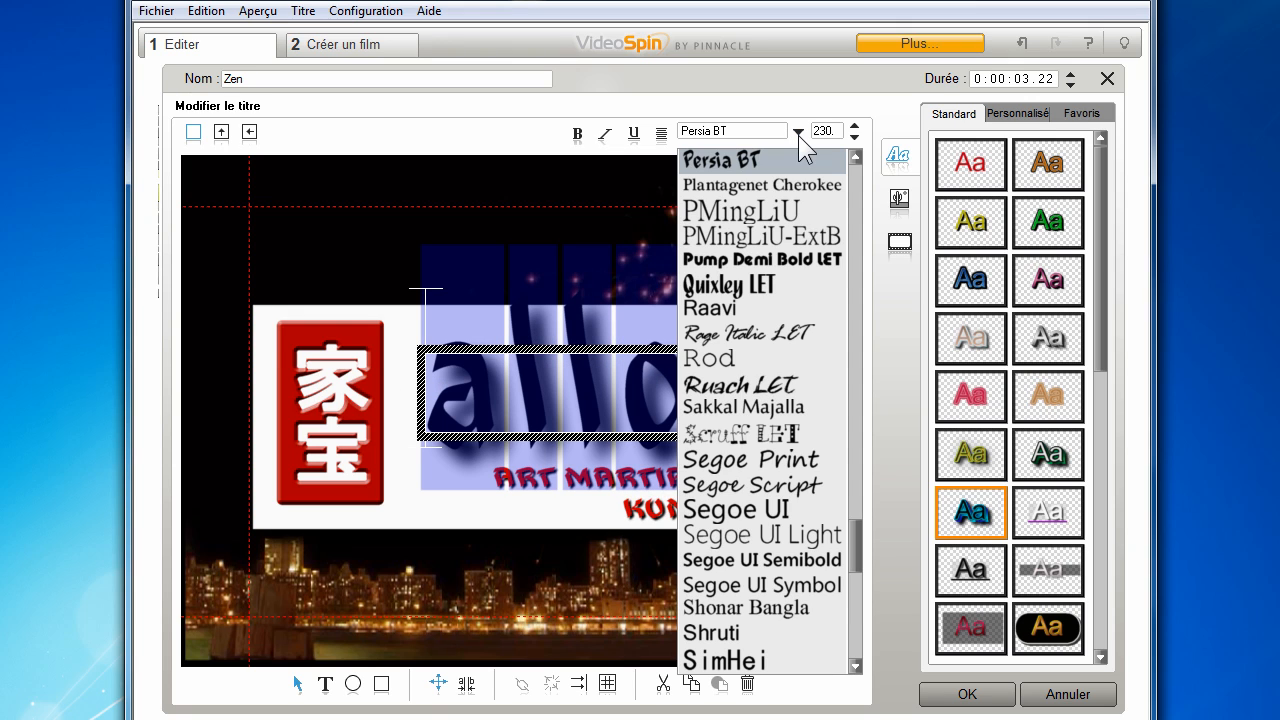
left_click(772, 208)
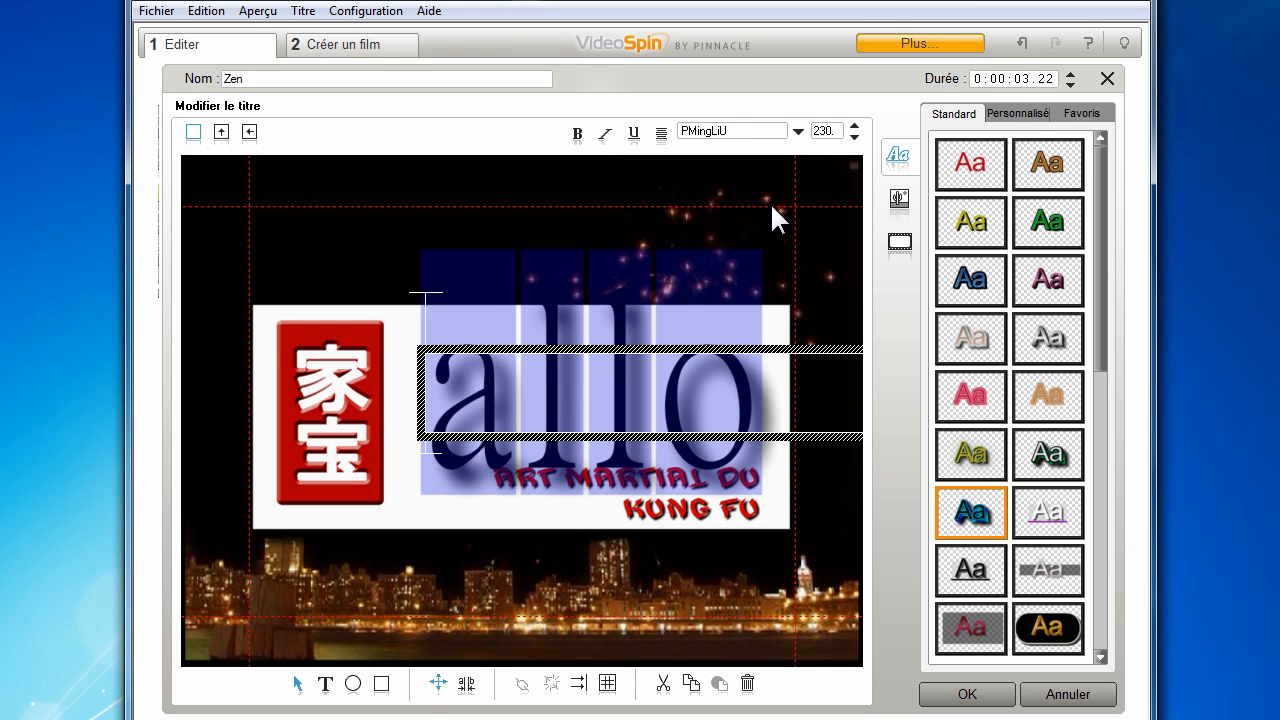
left_click(854, 136)
left_click(854, 136)
left_click(854, 136)
left_click(854, 136)
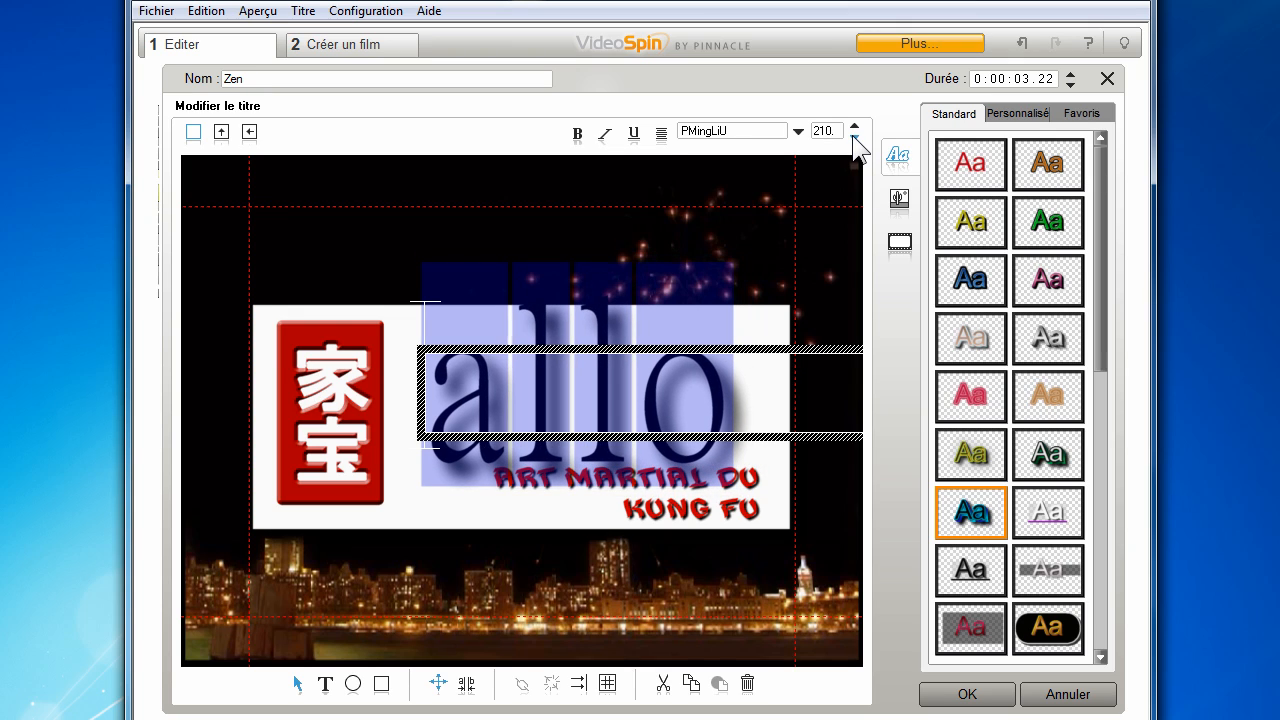
left_click(854, 136)
left_click(633, 134)
left_click(605, 135)
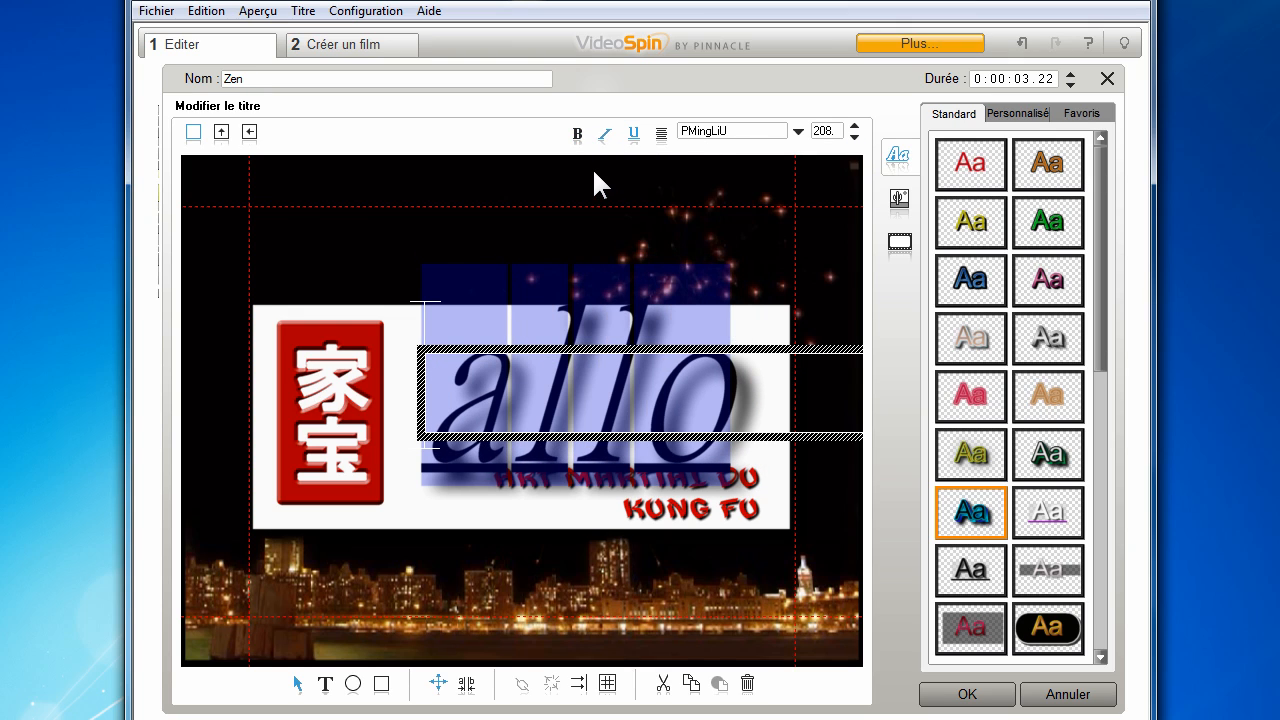
Try several standard text styles on "allo" and apply the pink style with a light outline and soft glow
left_click(972, 279)
left_click(1037, 334)
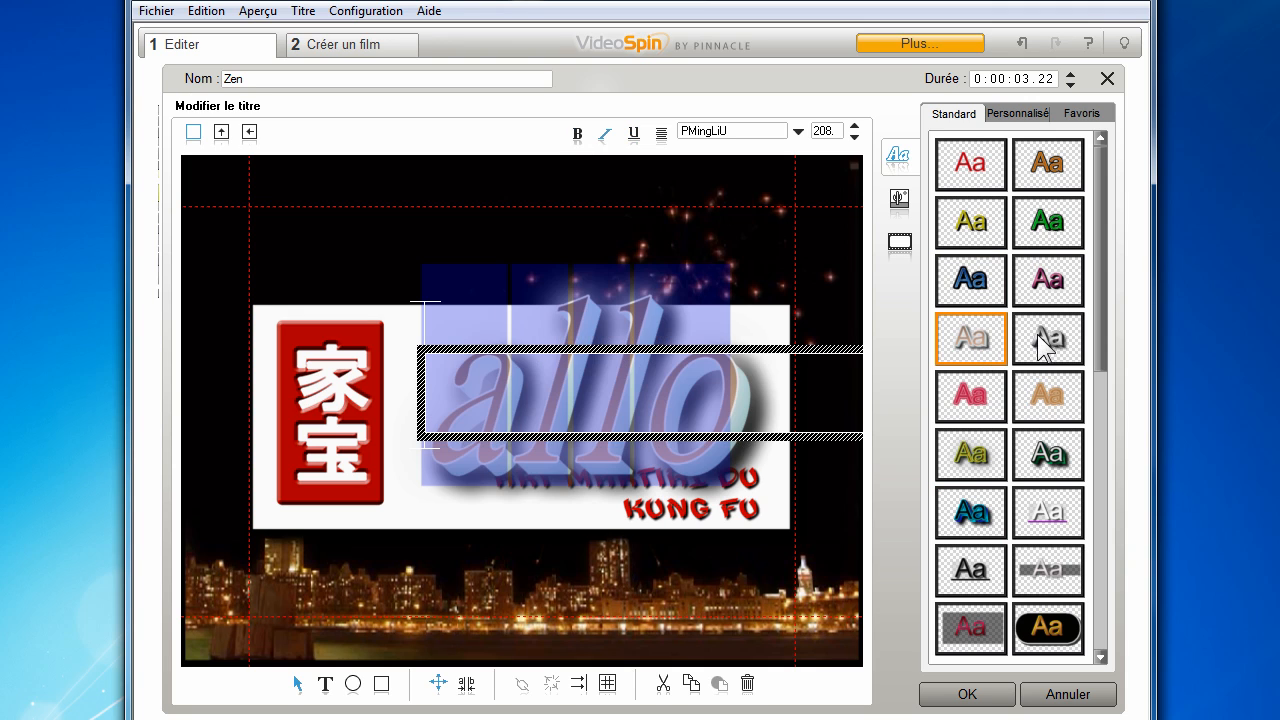
left_click(1035, 395)
left_click(972, 410)
left_click(974, 453)
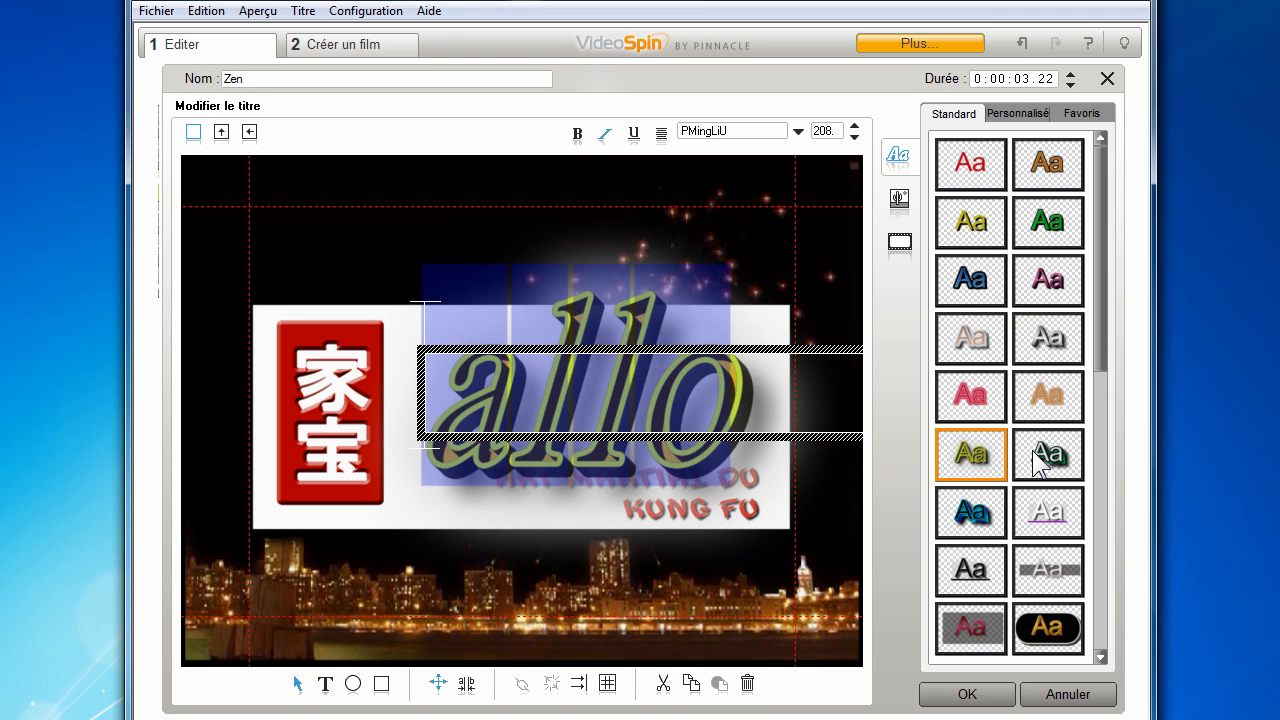
left_click(1040, 460)
left_click(1031, 519)
left_click(1034, 570)
left_click(972, 568)
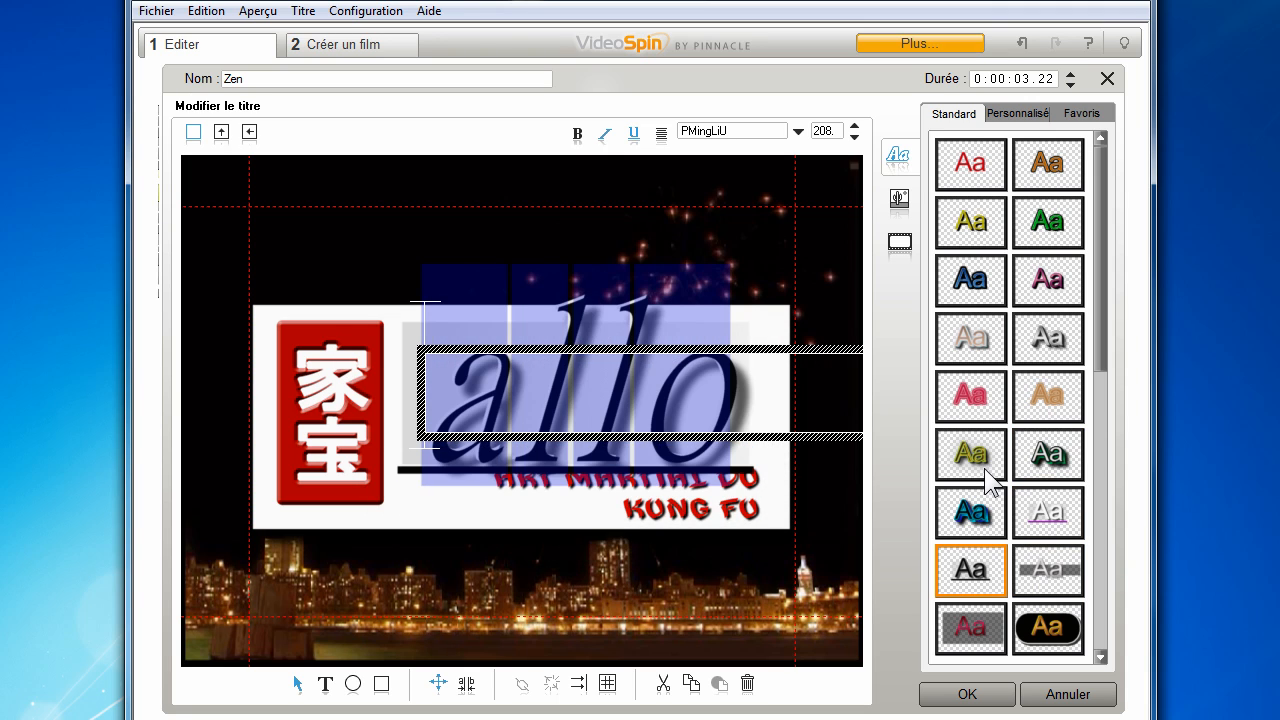
left_click(986, 414)
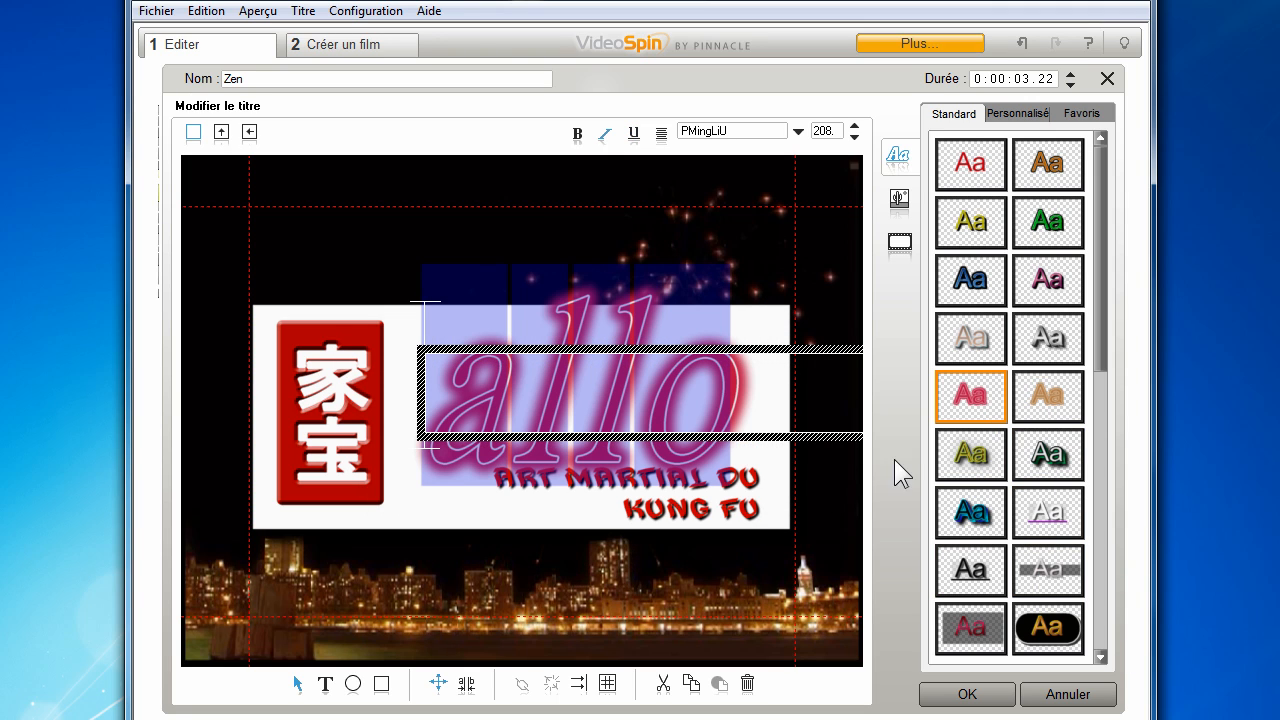
Move the red Chinese-character emblem upward and shift the white rectangle downward in the Zen title layout
left_click(830, 544)
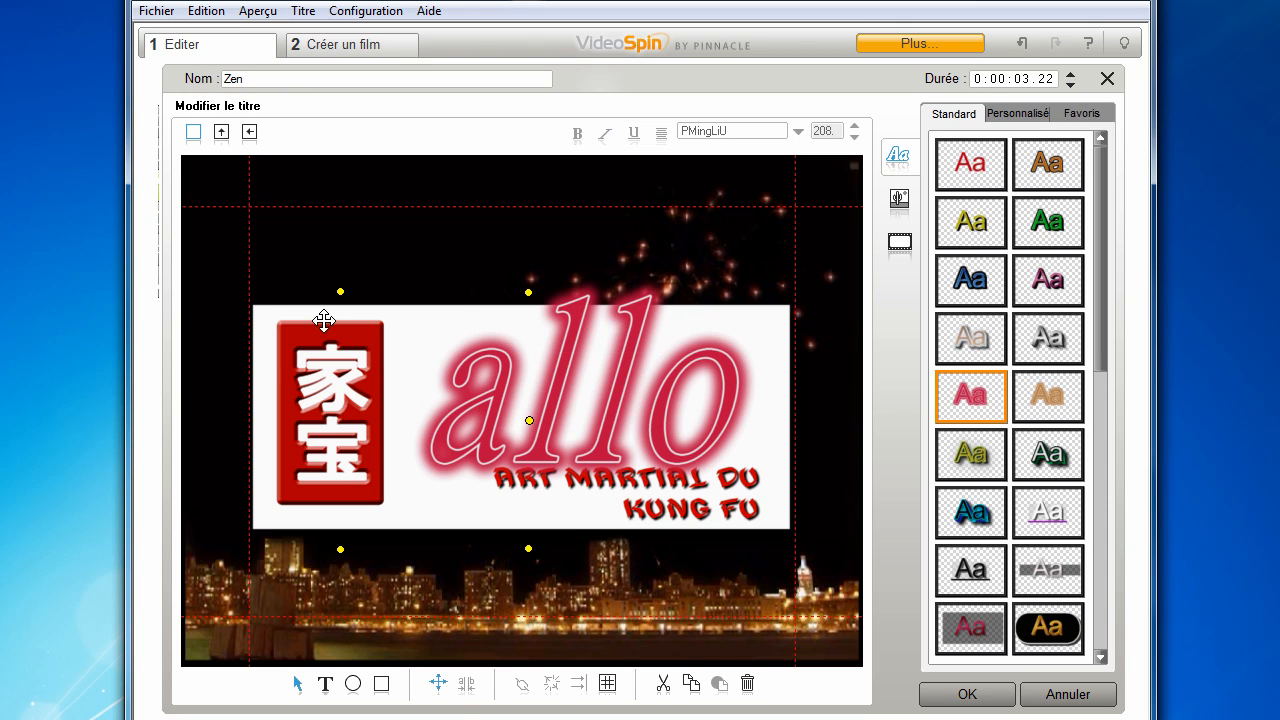
left_click(358, 320)
left_click_drag(358, 320, 359, 260)
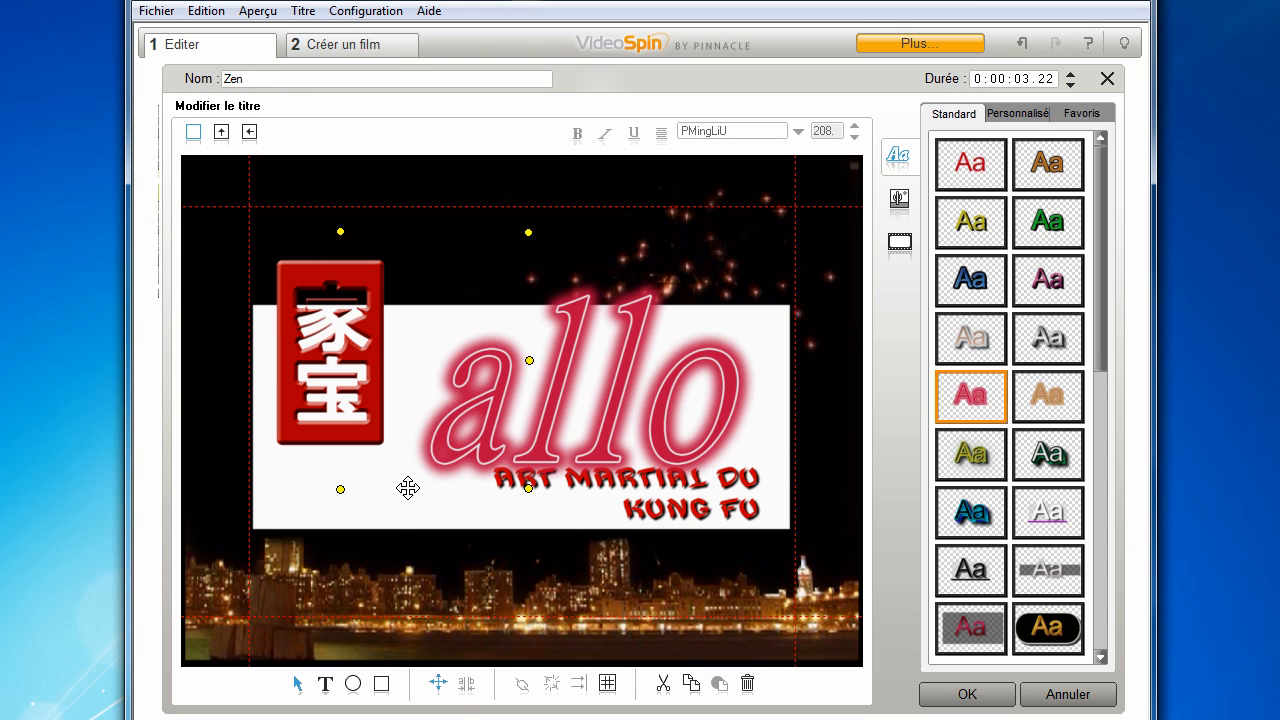
left_click(288, 496)
left_click_drag(323, 496, 323, 540)
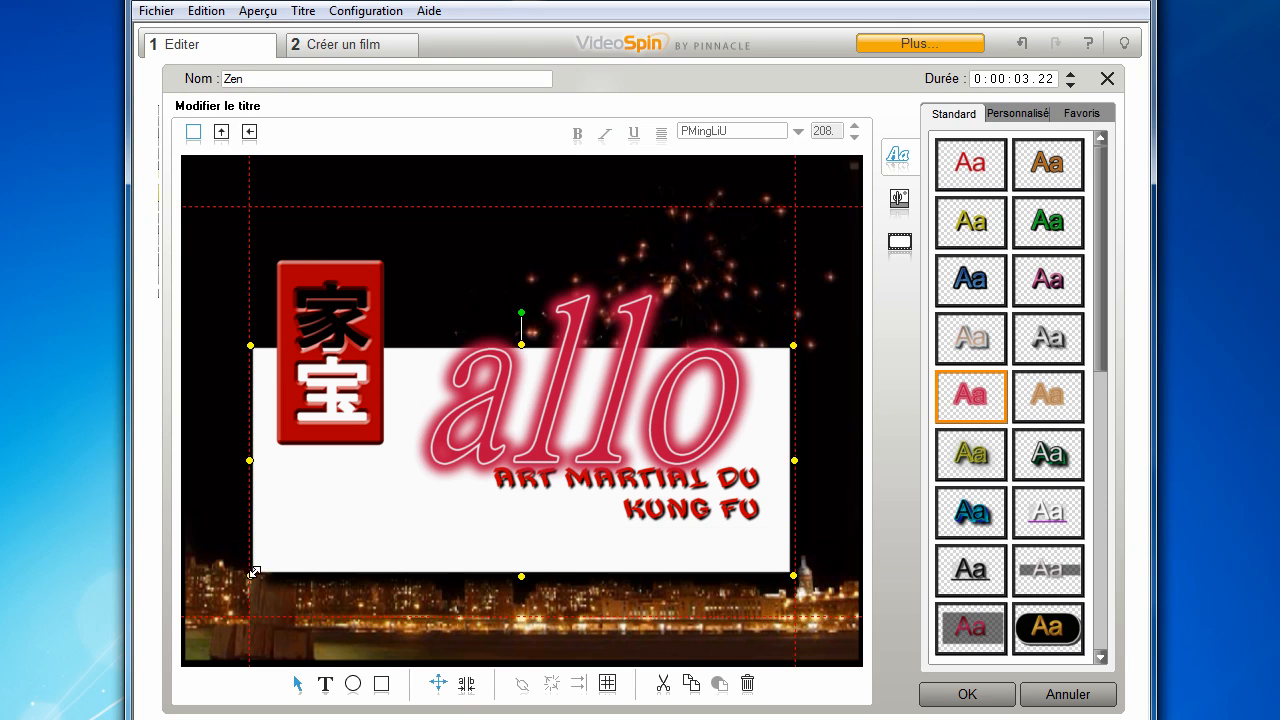
Shrink the white rectangle to sit behind "allo", apply the title changes and scrub the movie past the title
left_click_drag(251, 576, 454, 490)
left_click(763, 423)
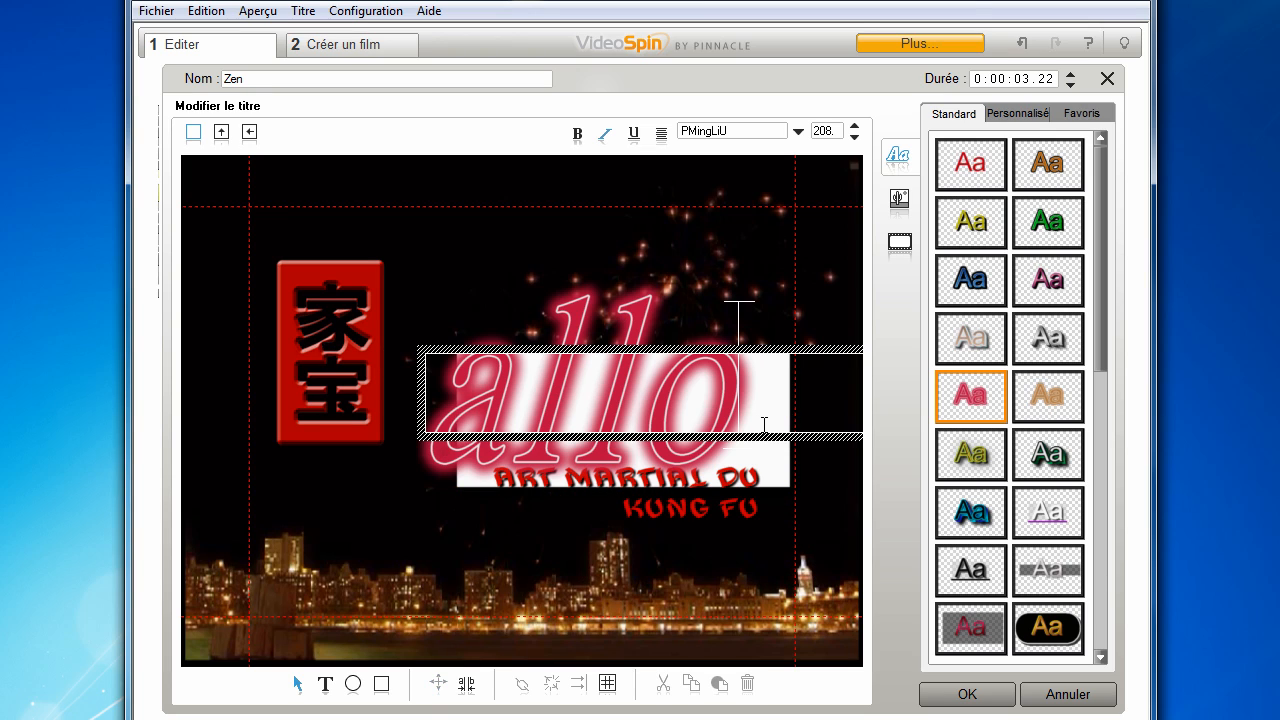
left_click(875, 530)
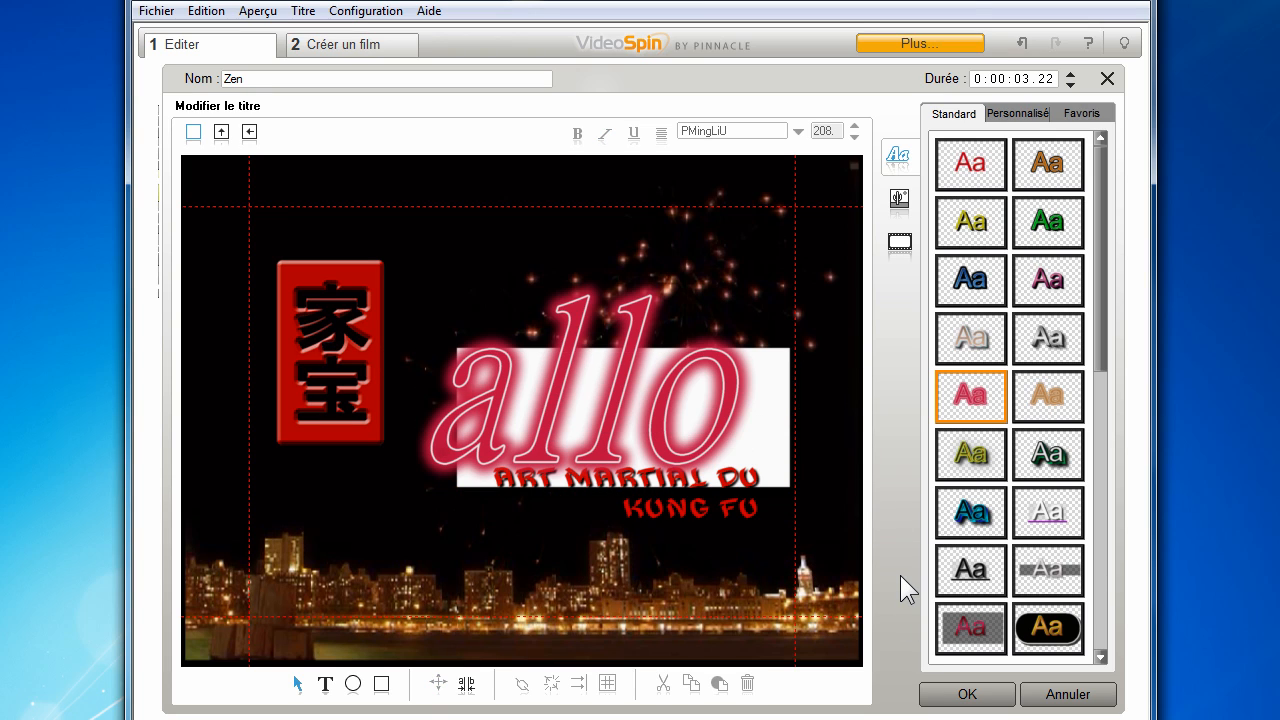
left_click(969, 696)
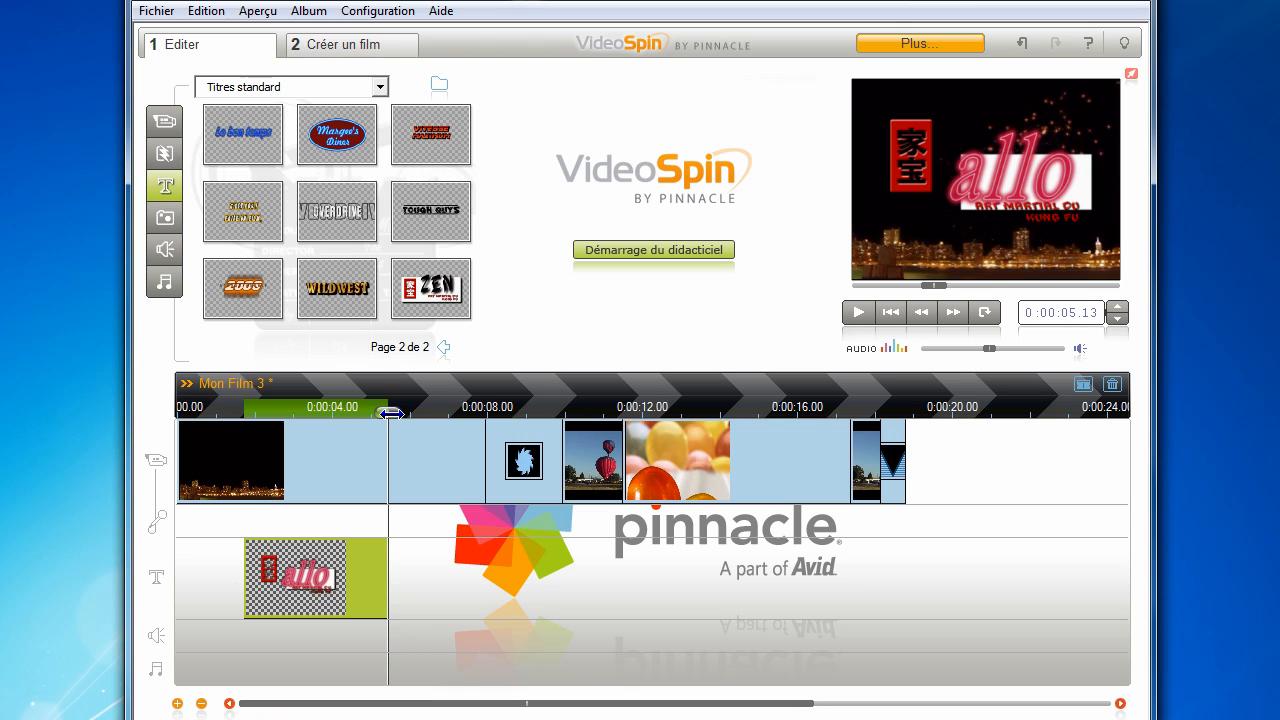
left_click_drag(390, 412, 449, 405)
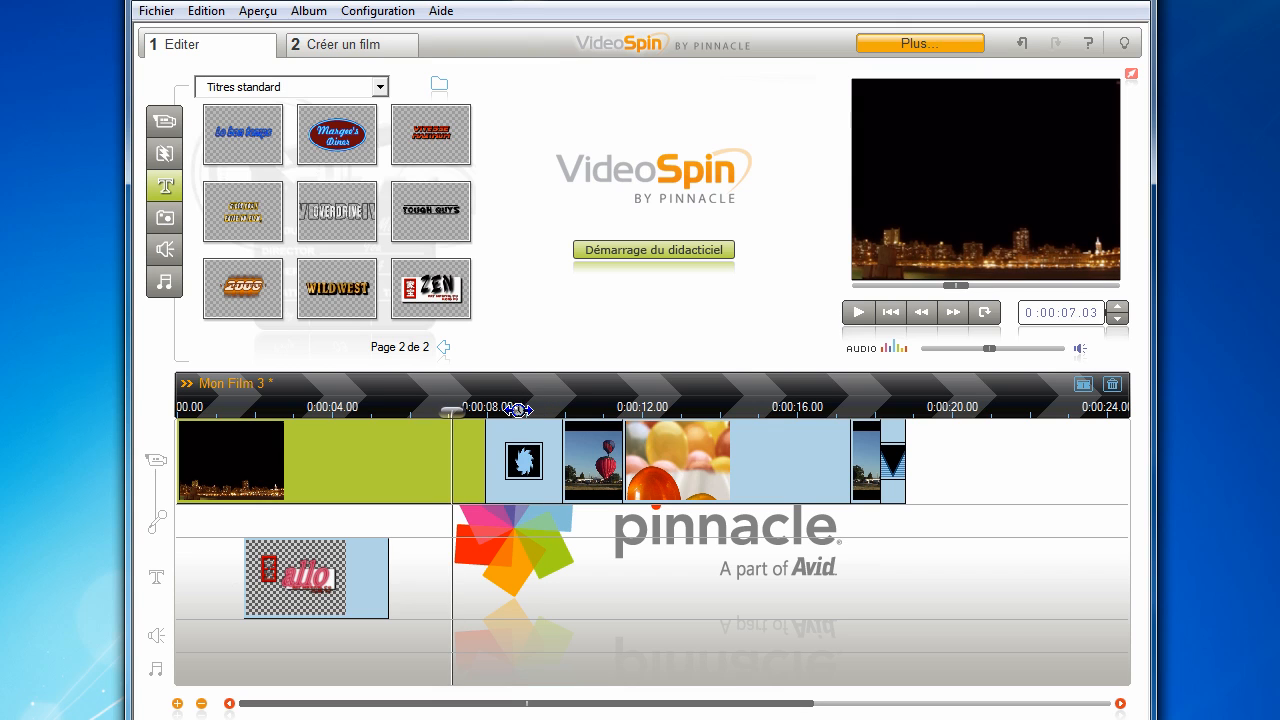
Load the photos from the Échantillons "images" folder into the still image album
left_click(166, 218)
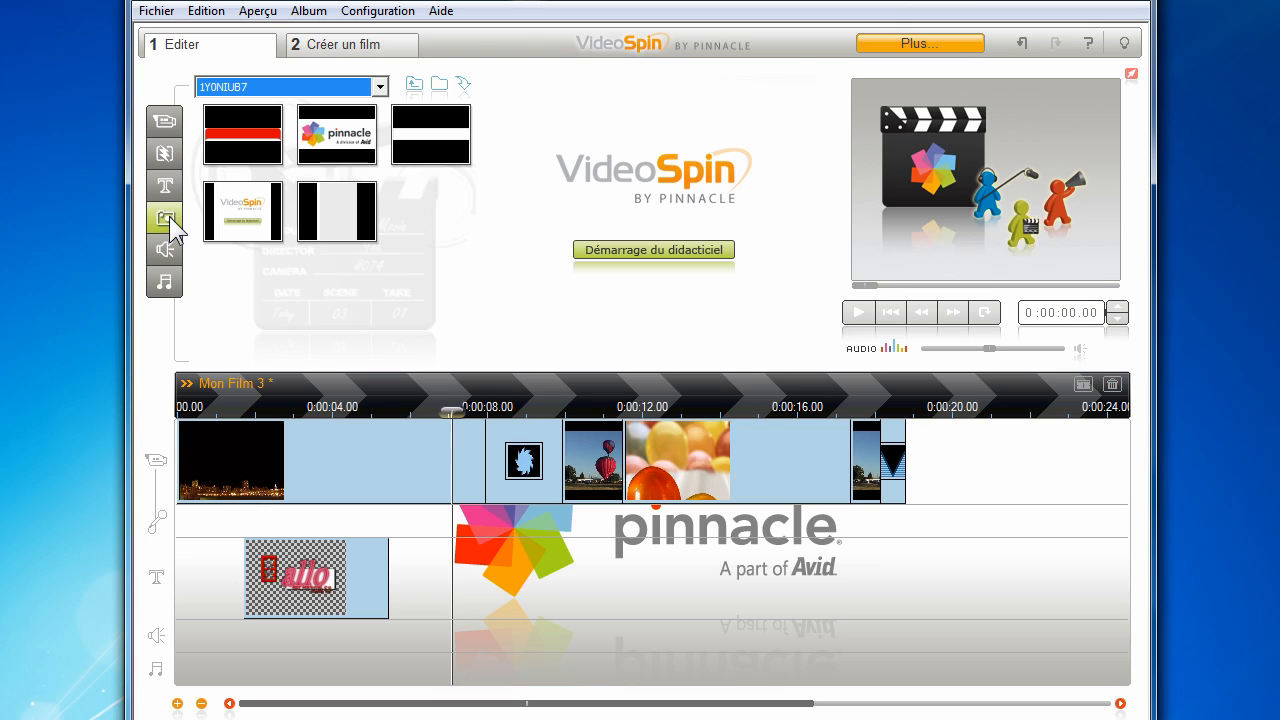
left_click(440, 88)
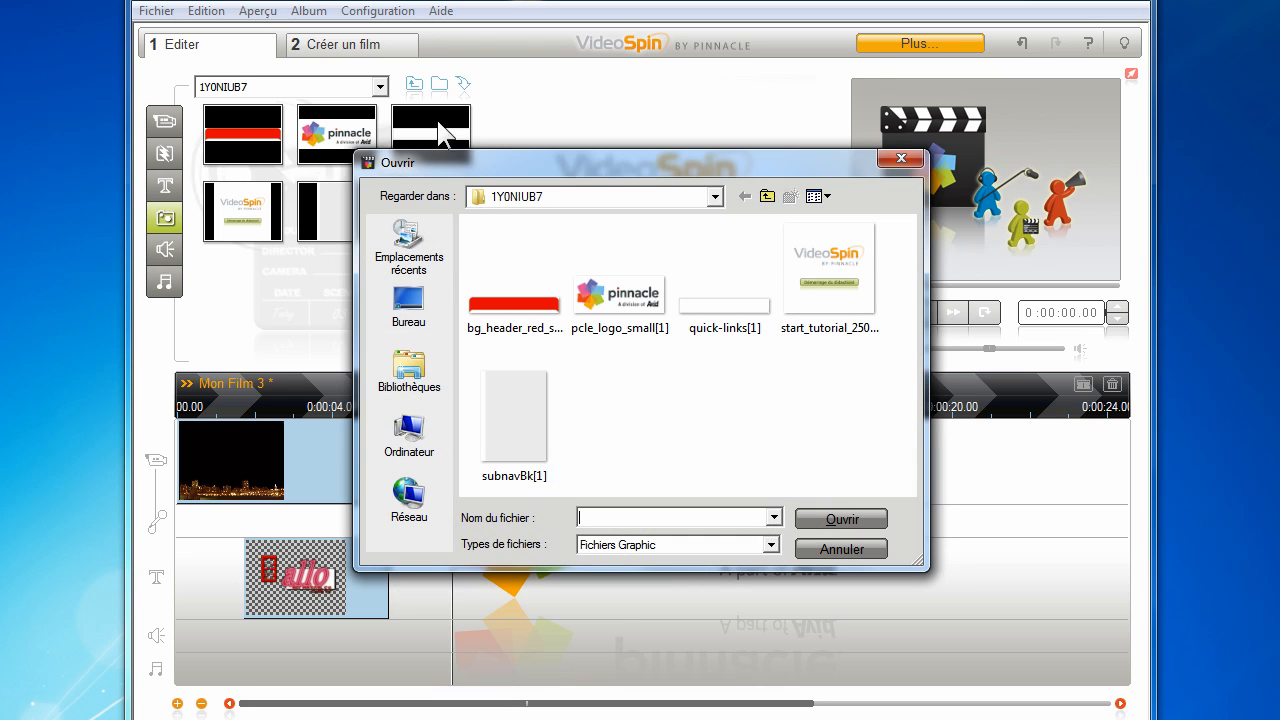
left_click(408, 325)
double_click(579, 366)
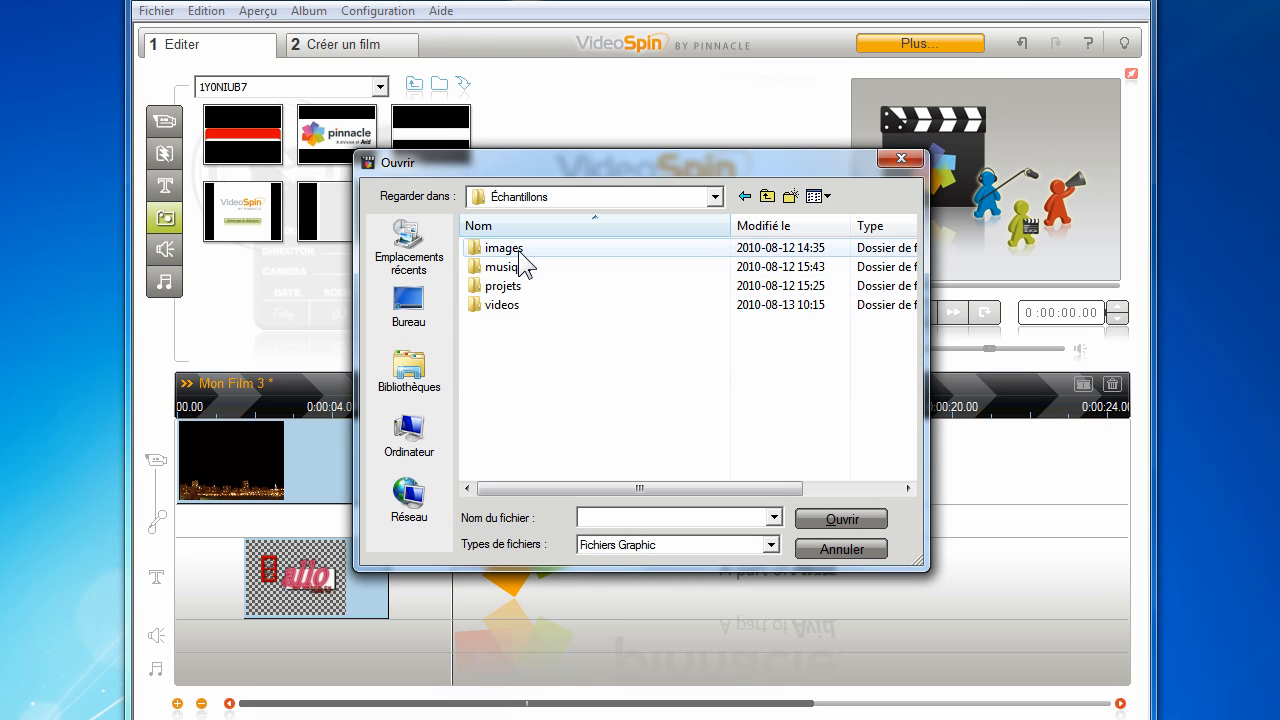
double_click(519, 250)
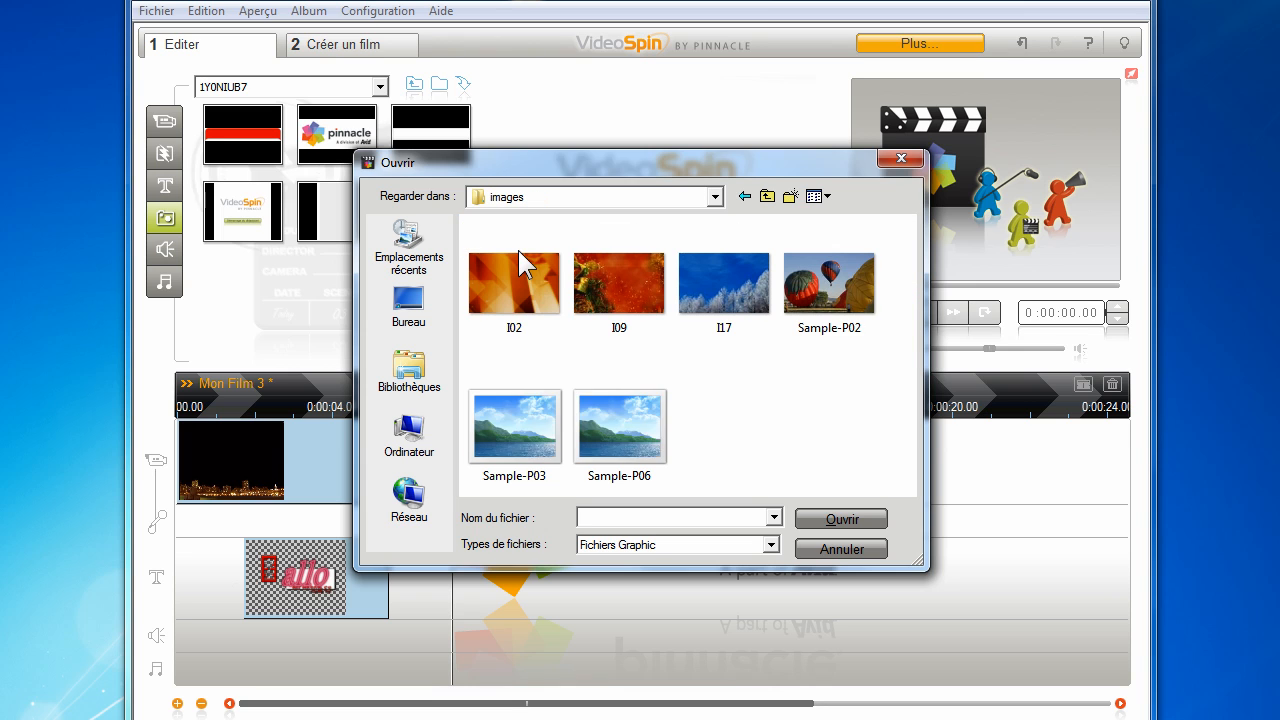
left_click(519, 252)
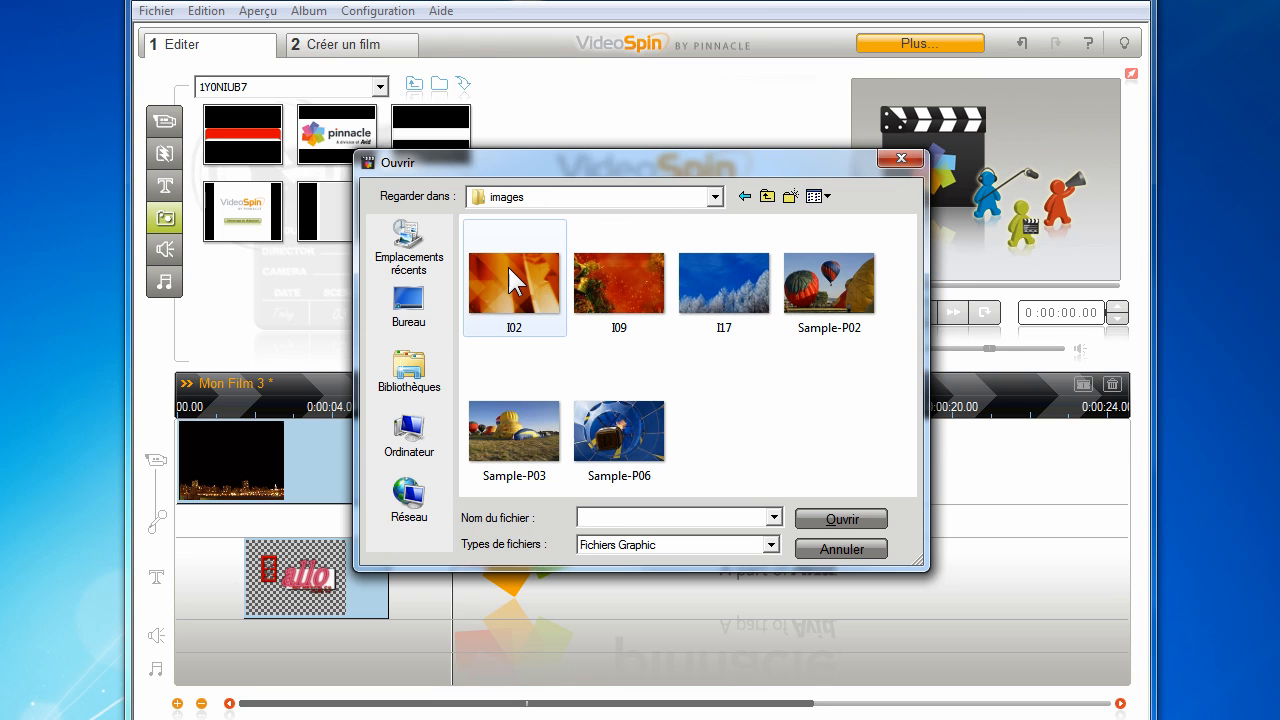
double_click(612, 295)
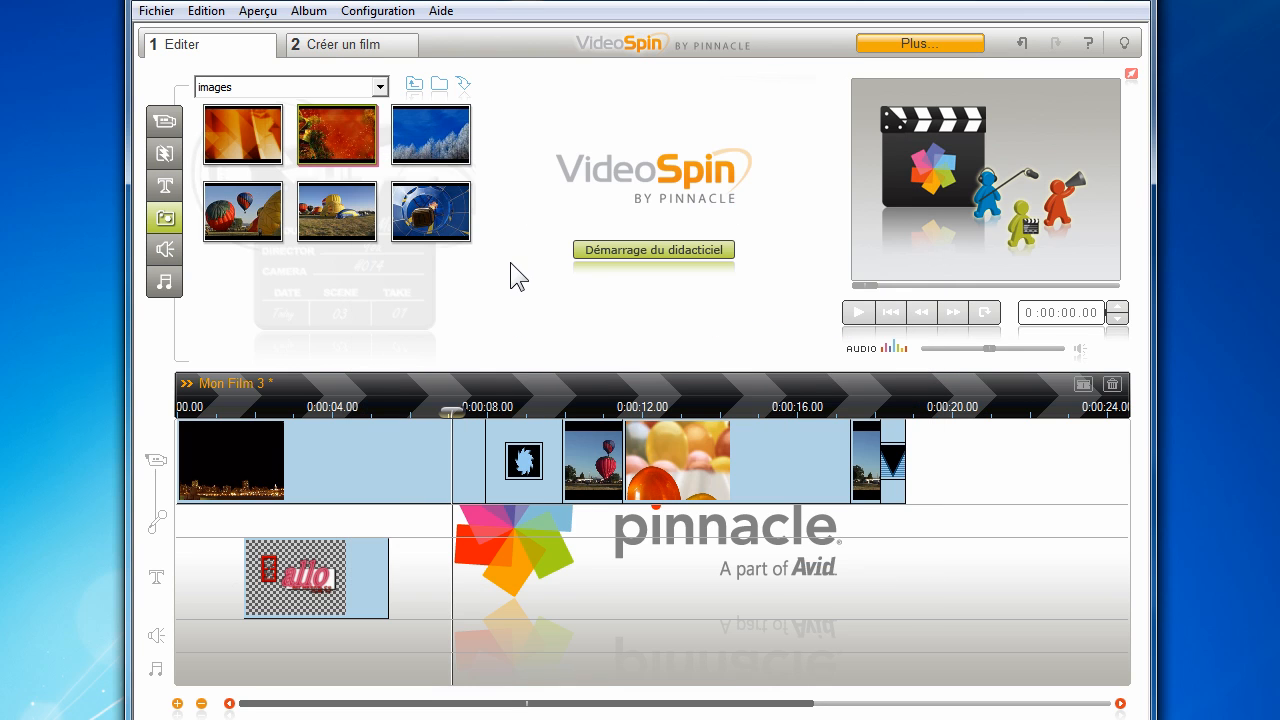
Insert the photo of the blue balloon's interior on the video track just before the closing transition and preview it at 0:00:19.04
left_click(432, 212)
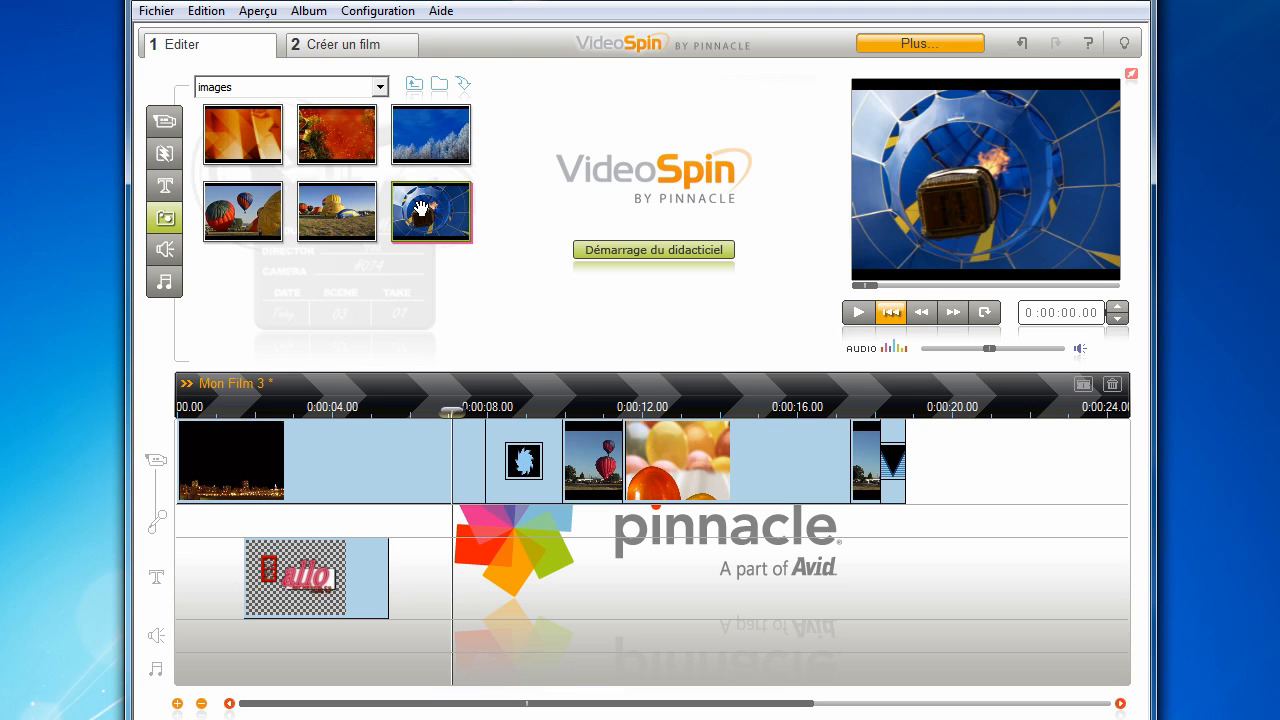
mouse_move(420, 208)
left_mouse_down()
mouse_move(486, 351)
mouse_move(716, 525)
mouse_move(884, 522)
left_mouse_up()
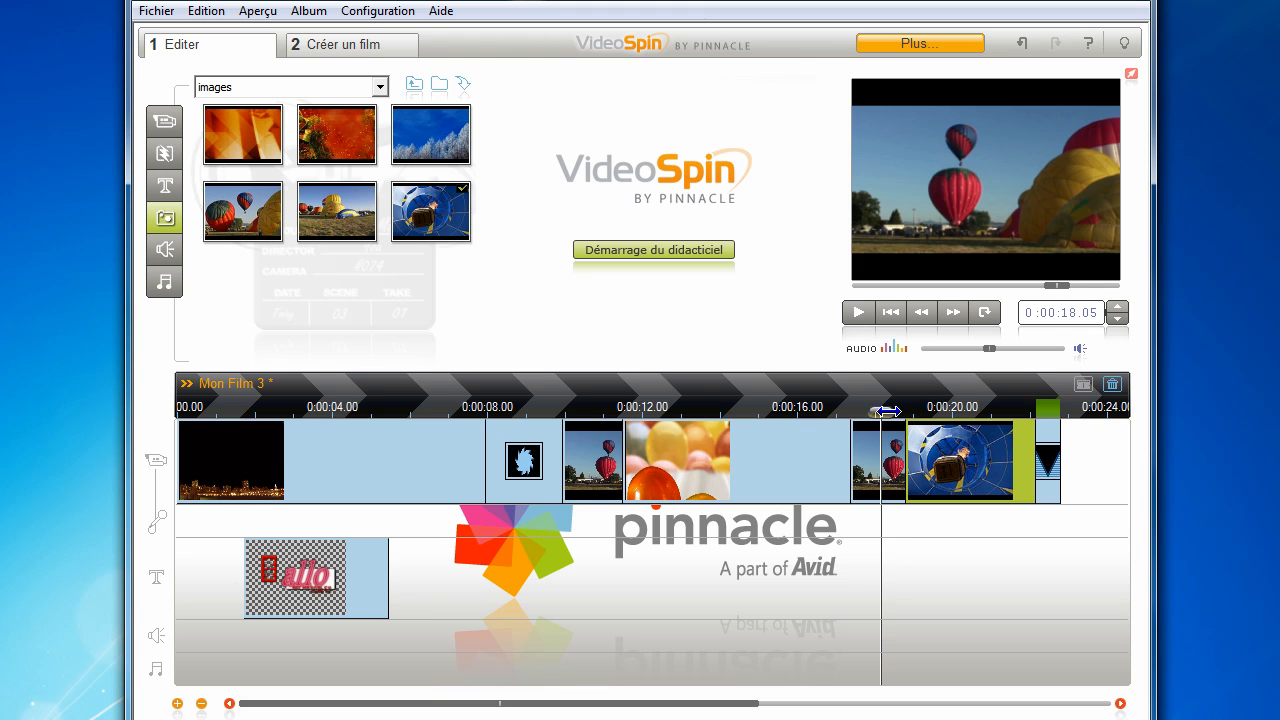
left_click_drag(880, 411, 919, 413)
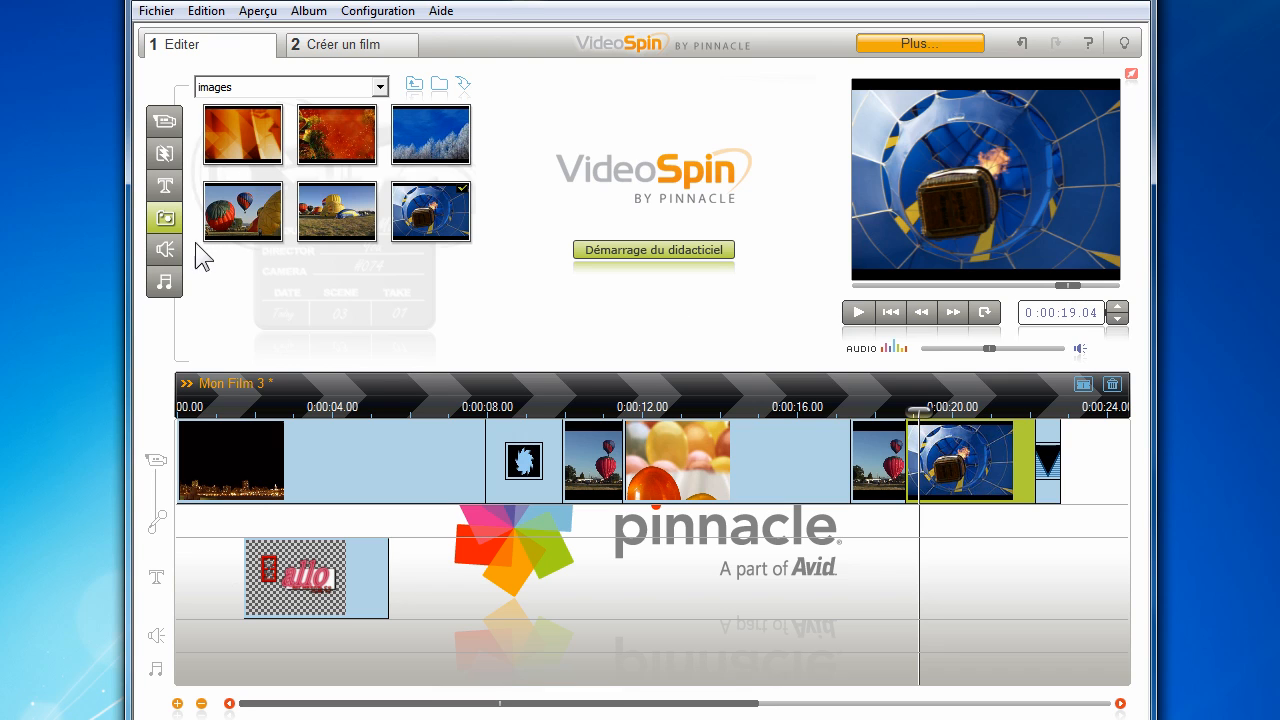
Audition the Oiseau, Aboyer and Poussin sounds from the Animaux category, raising the preview volume, and stop playback
left_click(165, 250)
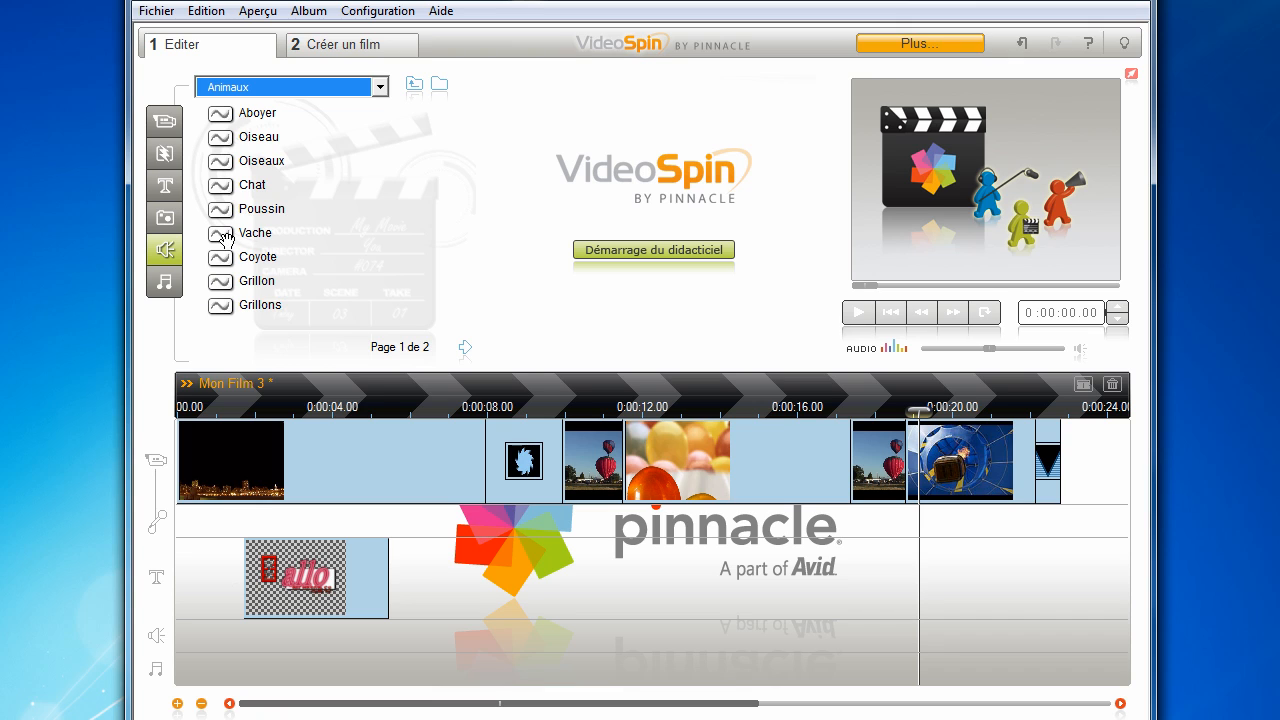
left_click(252, 137)
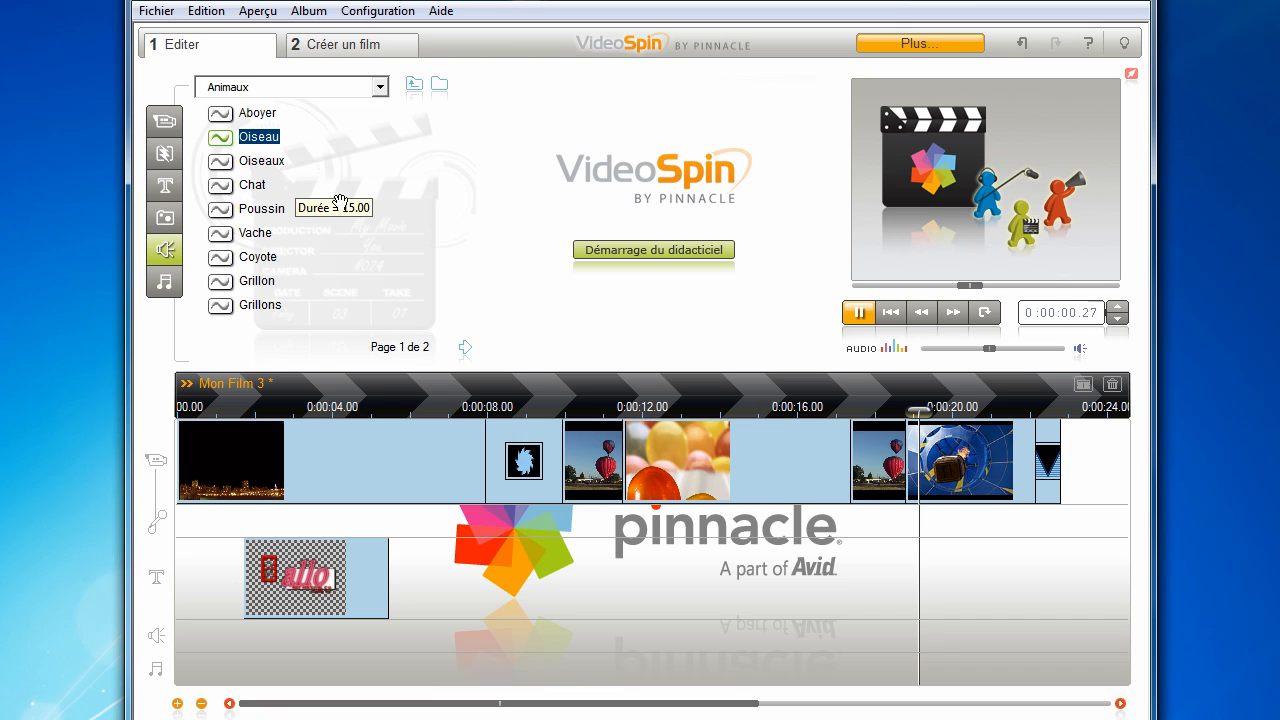
left_click(257, 113)
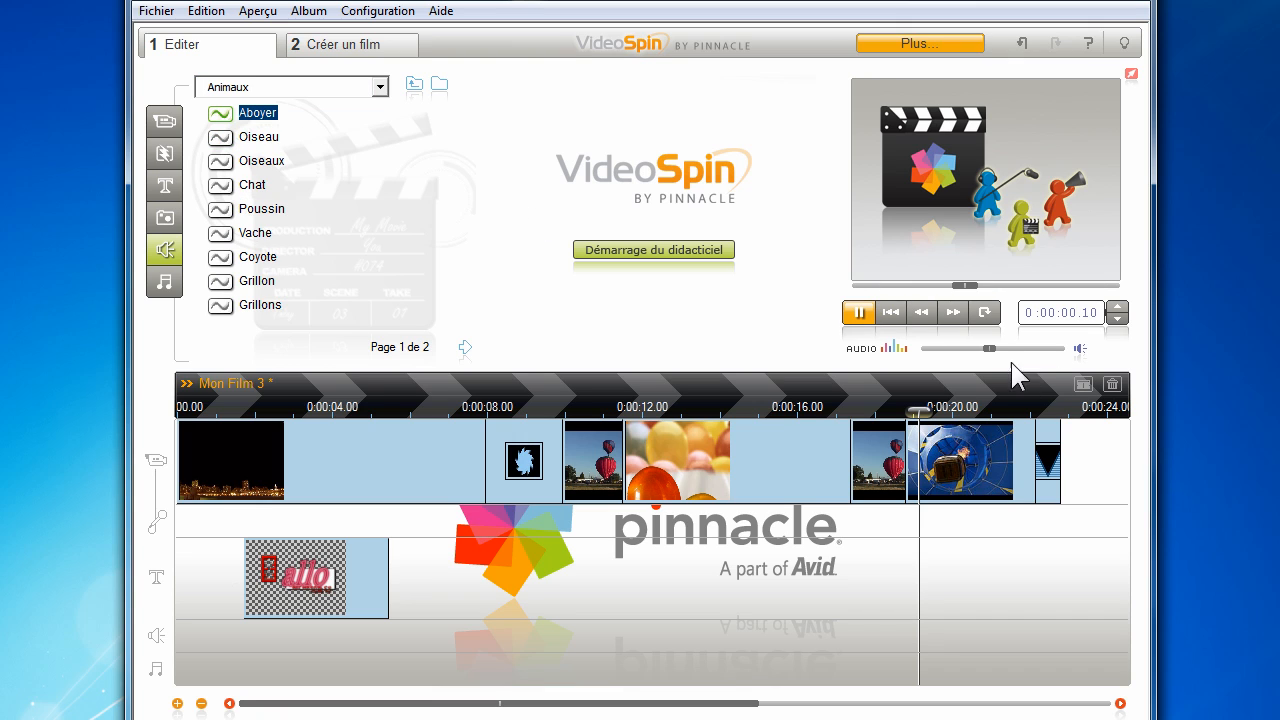
left_click_drag(995, 347, 1031, 348)
left_click(261, 209)
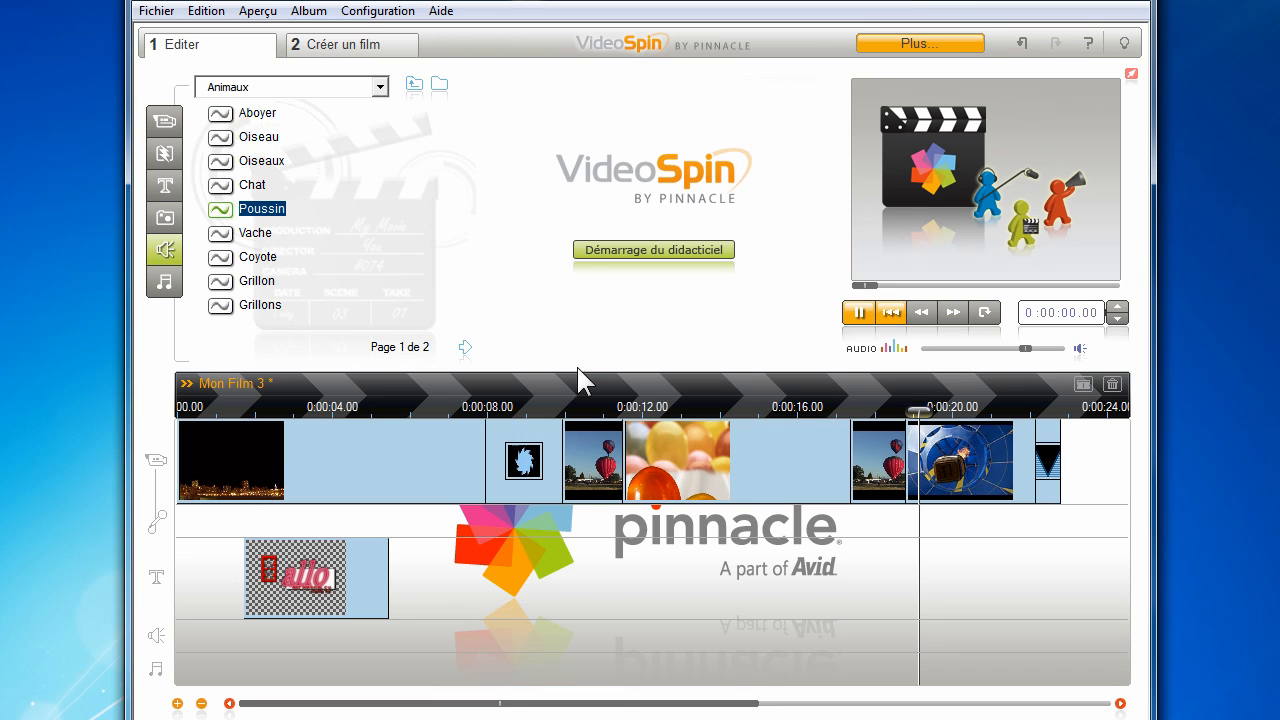
left_click(859, 316)
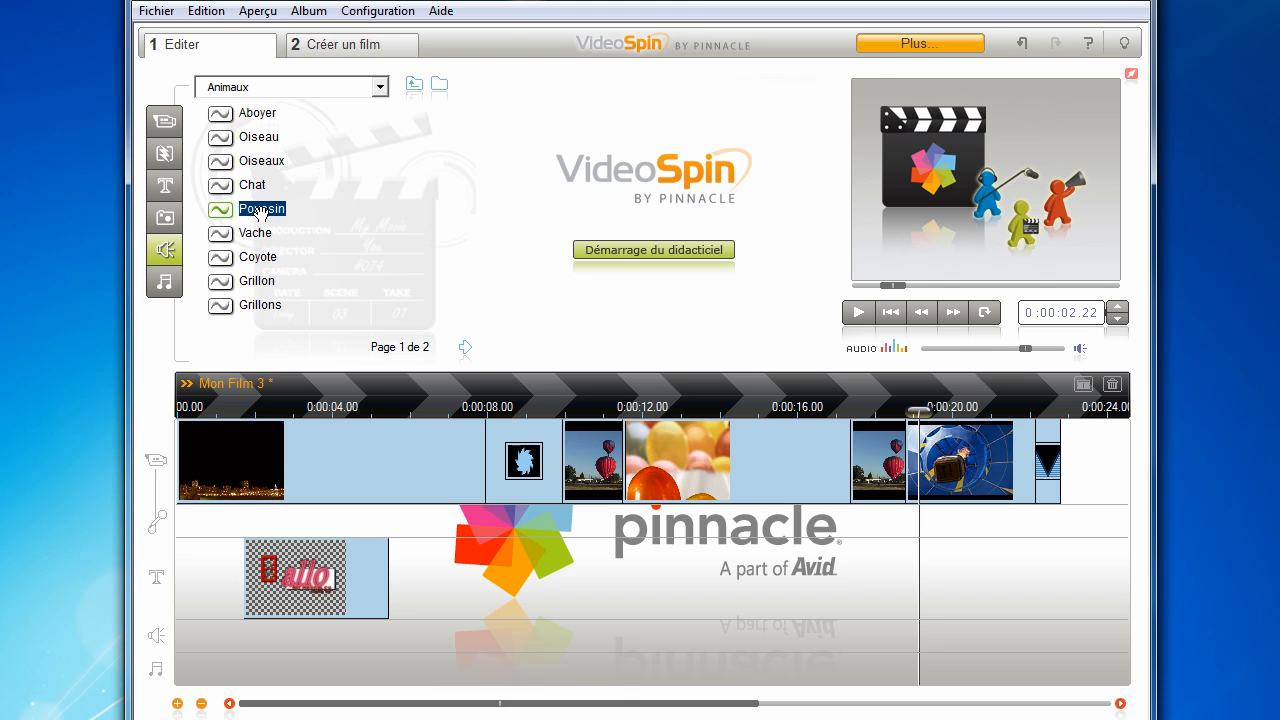
Add the Poussin sound to the sound effects track, trim it to about 5 seconds and position it beneath the "allo" title
left_click_drag(260, 212, 199, 640)
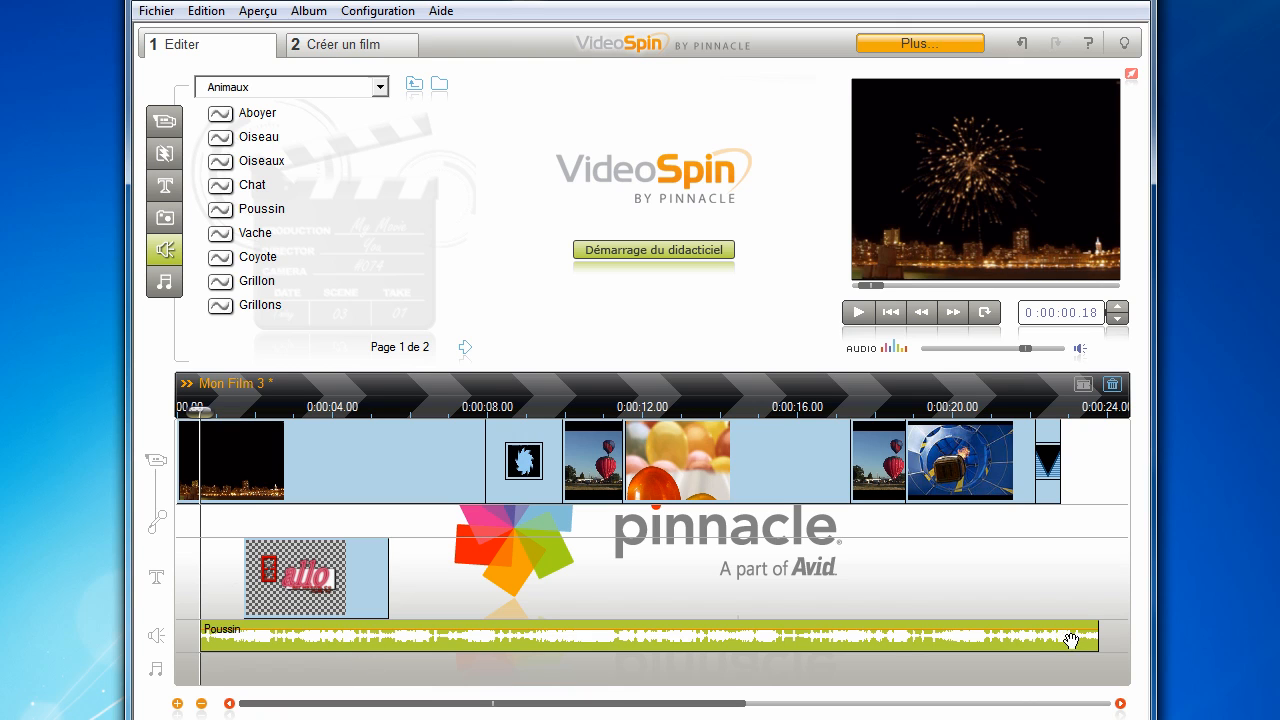
left_click_drag(1089, 644, 296, 636)
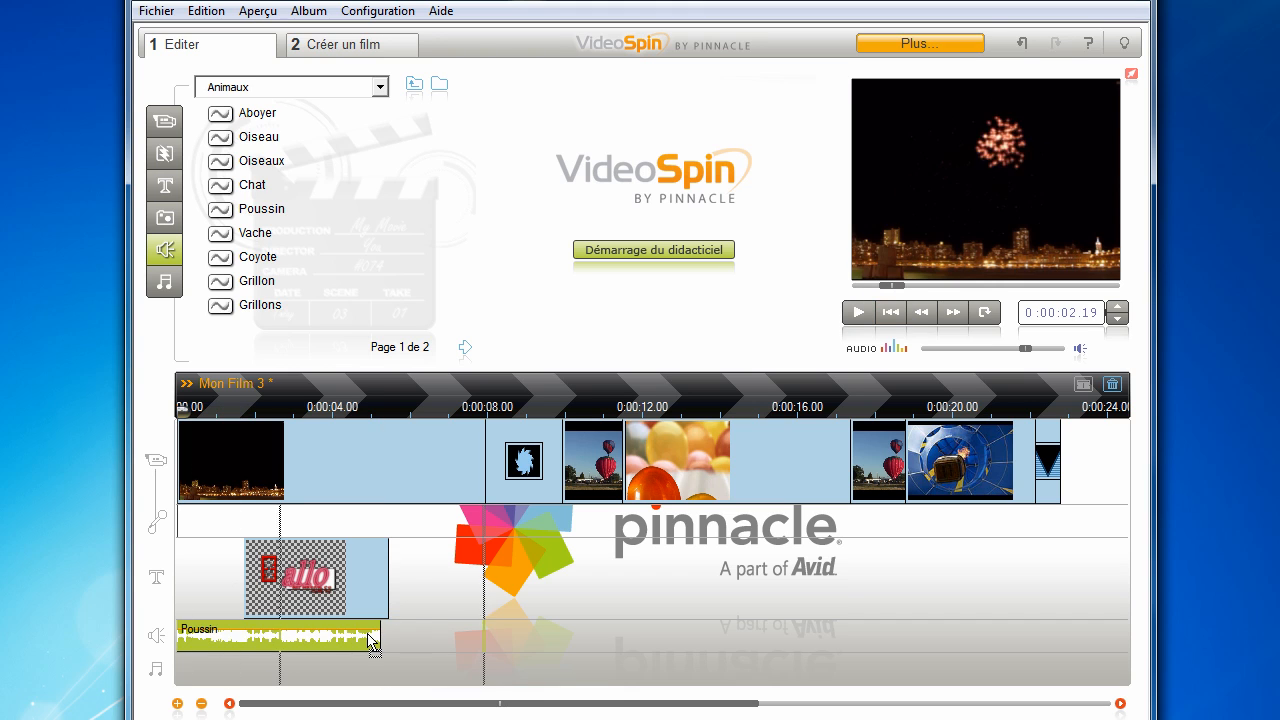
mouse_move(372, 643)
left_mouse_down()
mouse_move(470, 640)
mouse_move(348, 645)
left_mouse_up()
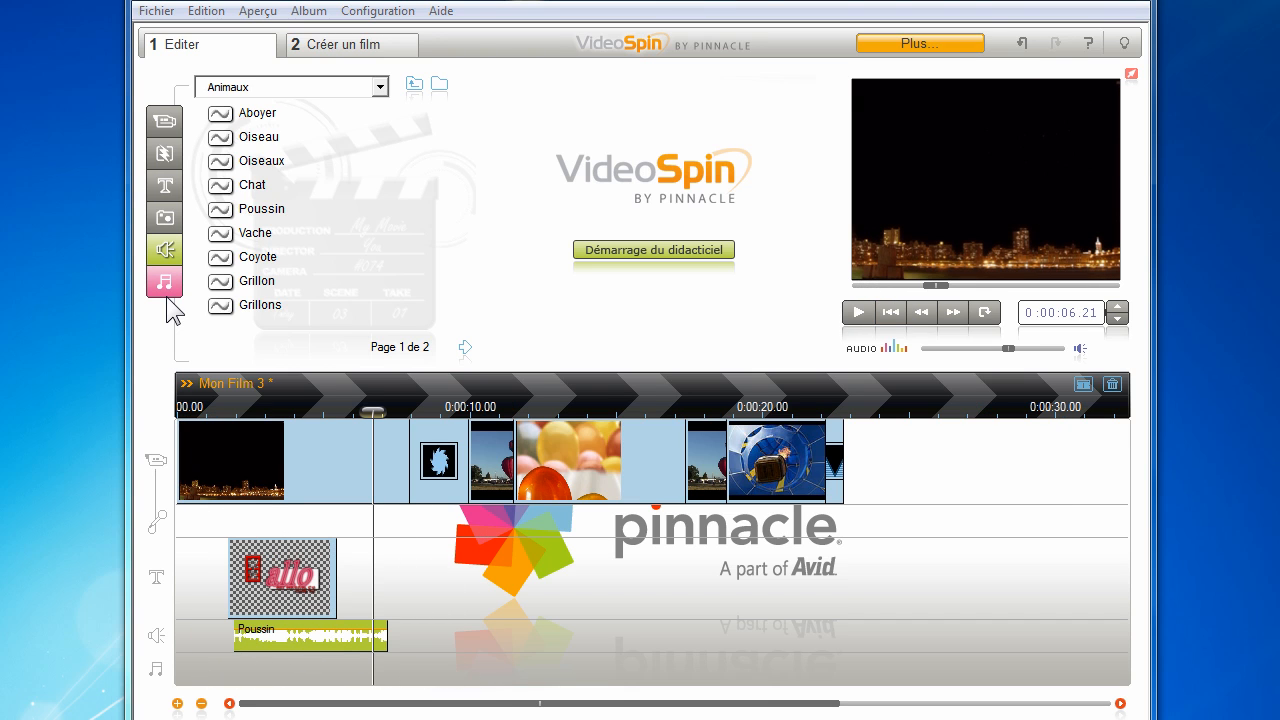
Add the A01 music to the music track from the movie's start, with a second copy directly after it
left_click(166, 285)
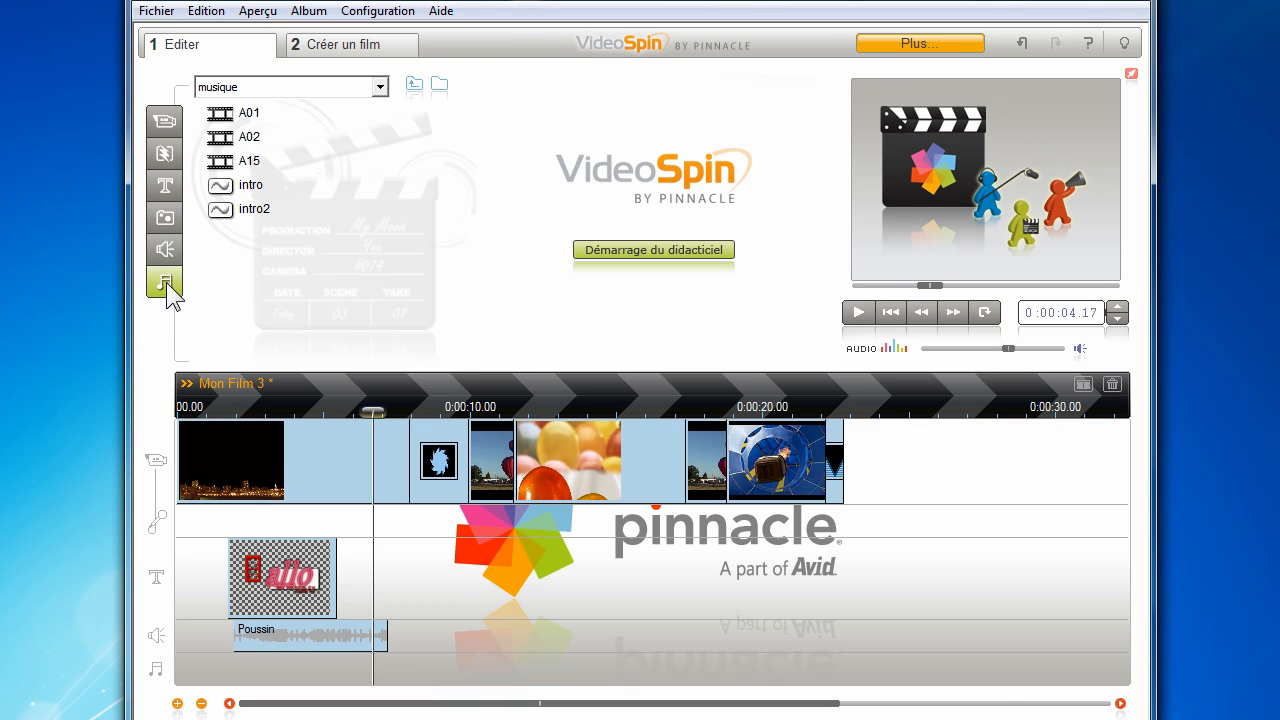
left_click(247, 113)
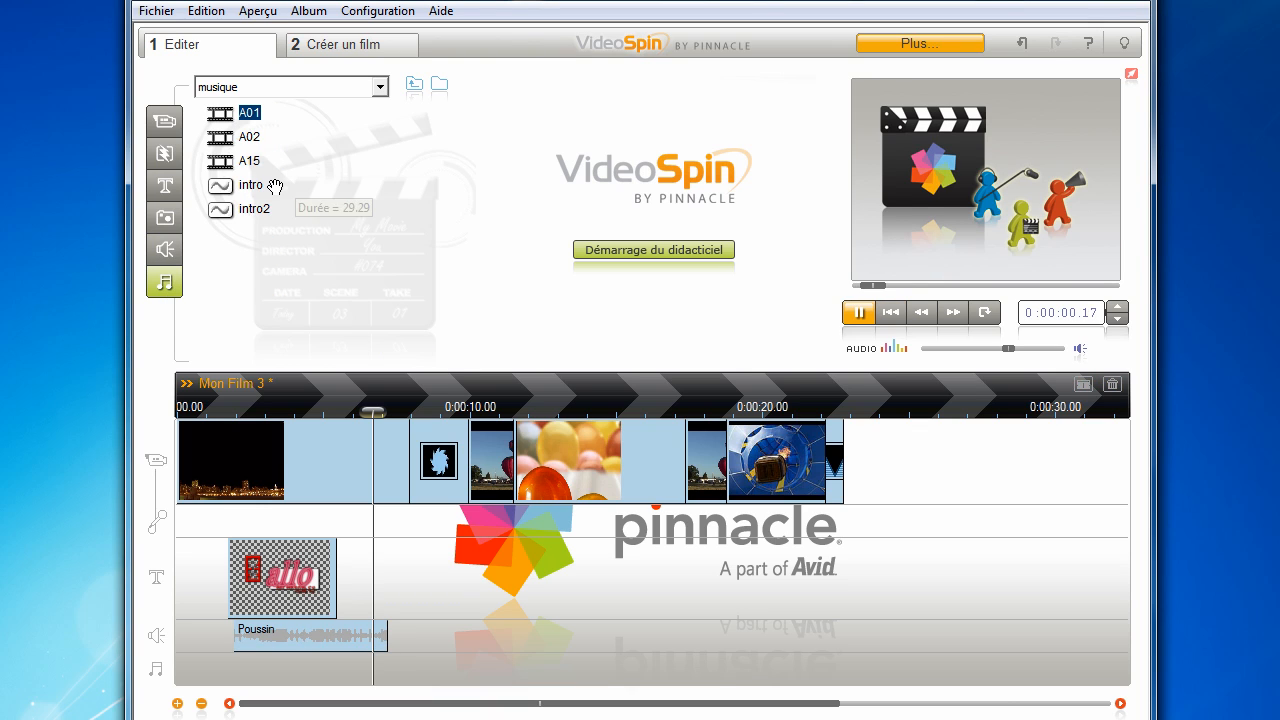
mouse_move(247, 113)
left_mouse_down()
mouse_move(286, 251)
mouse_move(262, 662)
mouse_move(183, 675)
left_mouse_up()
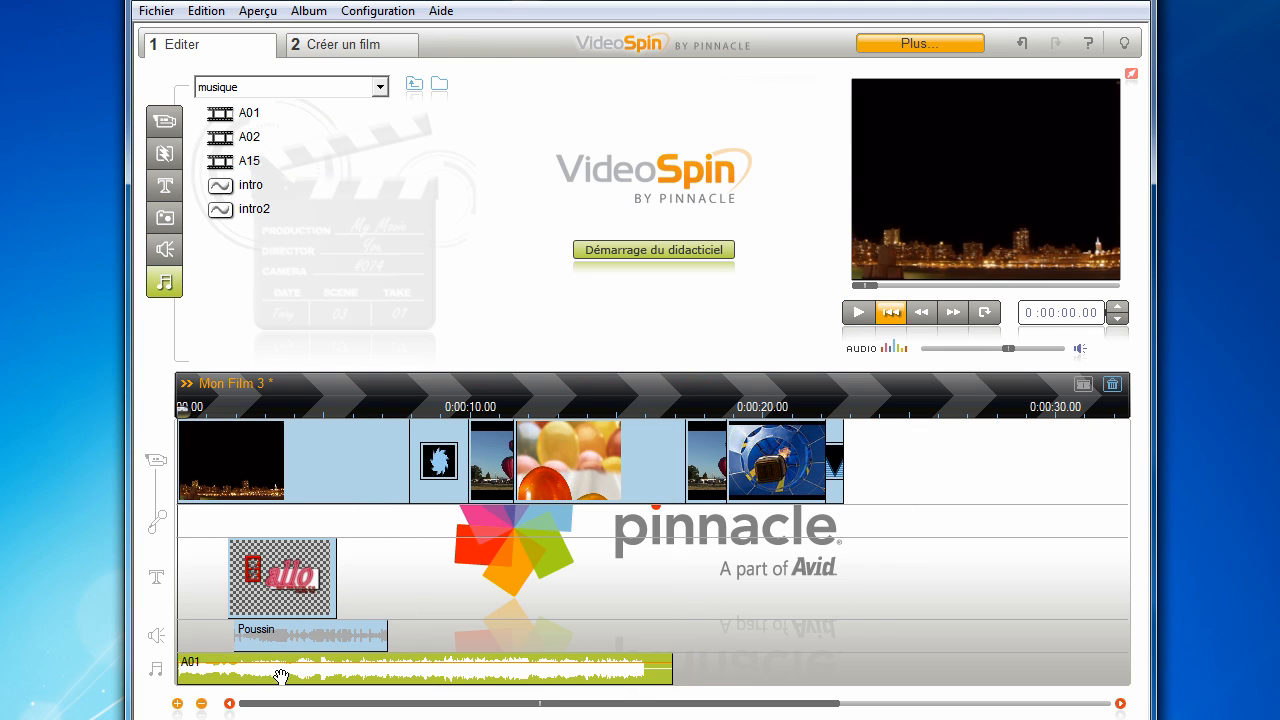
left_click_drag(232, 116, 676, 678)
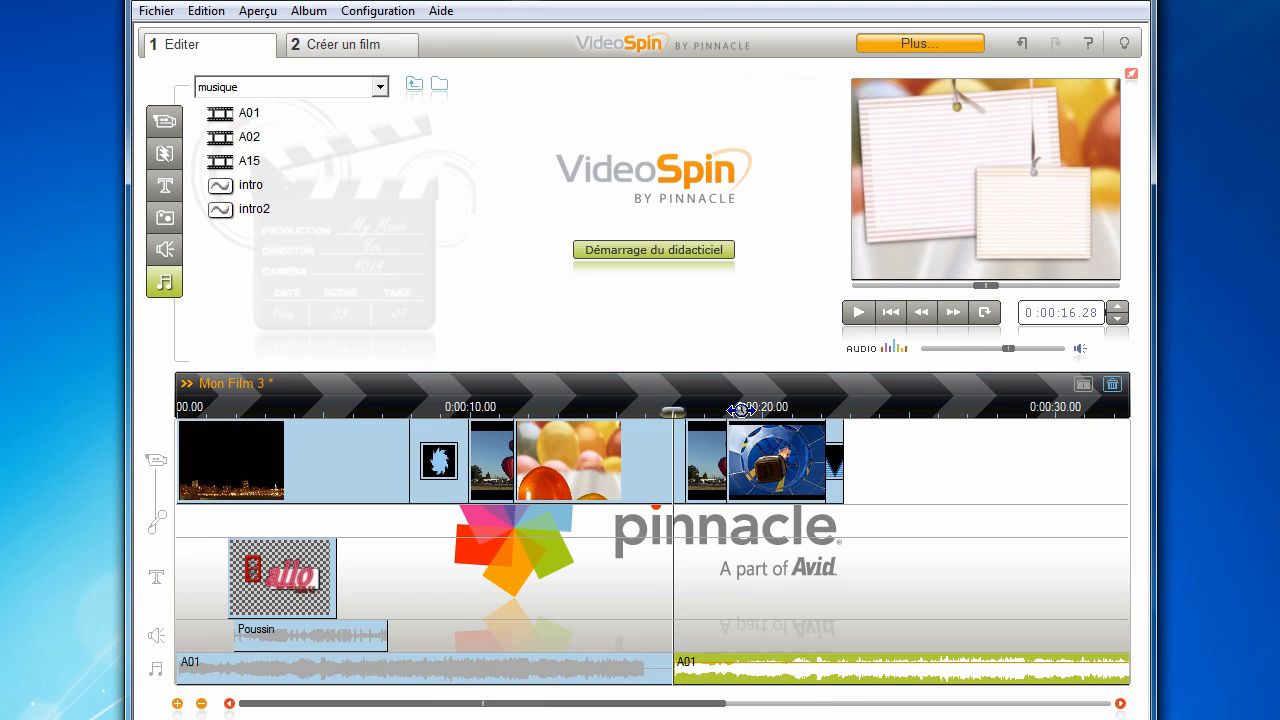
Trim the second A01 music clip to the movie's end at 0:00:22.23 and fade its volume out
mouse_move(740, 405)
left_mouse_down()
mouse_move(646, 408)
mouse_move(702, 411)
mouse_move(672, 418)
left_mouse_up()
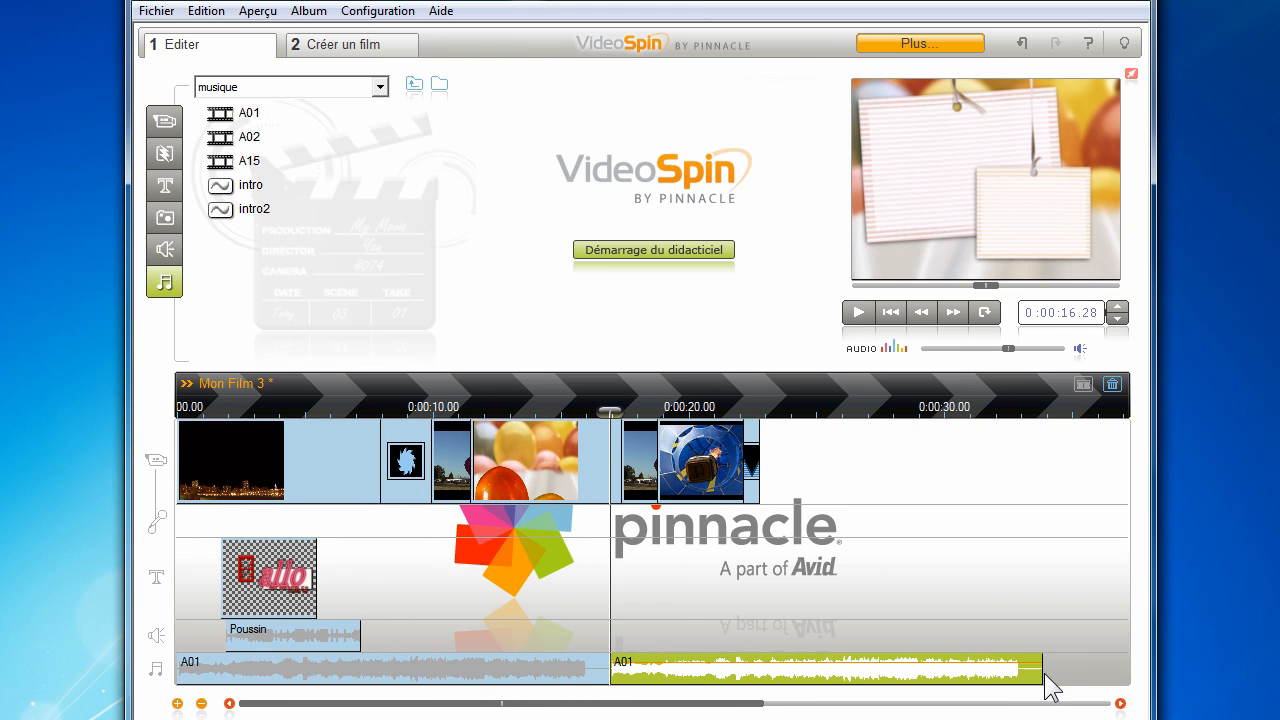
left_click_drag(1034, 674, 766, 638)
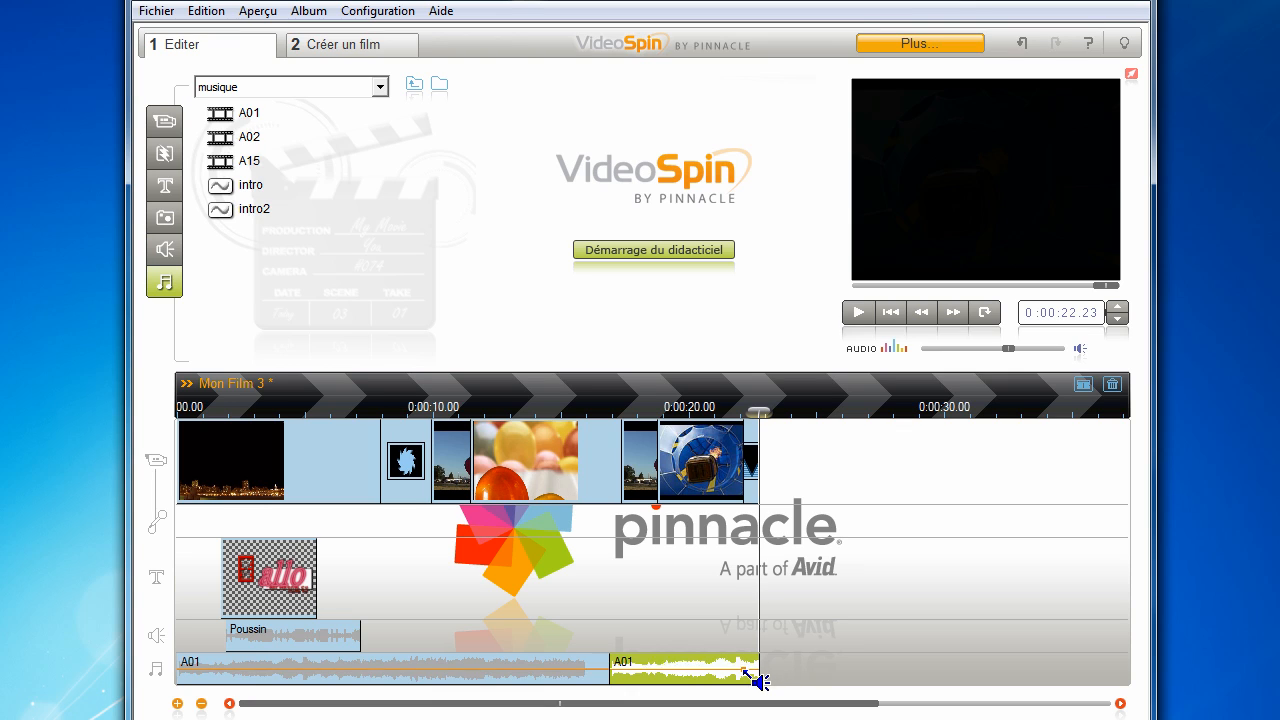
left_click_drag(760, 681, 760, 674)
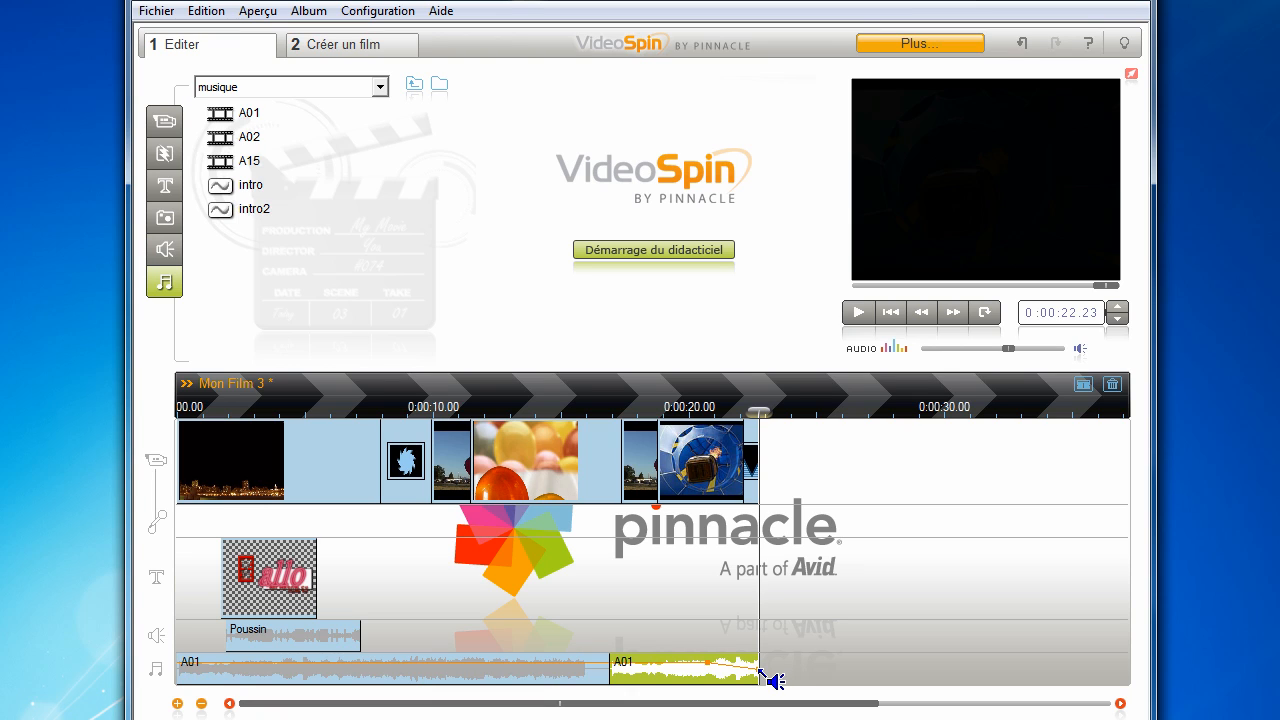
left_click_drag(760, 673, 762, 688)
Play the movie's ending from 0:00:20.00 to check the music fade and save the project
left_click_drag(758, 412, 686, 412)
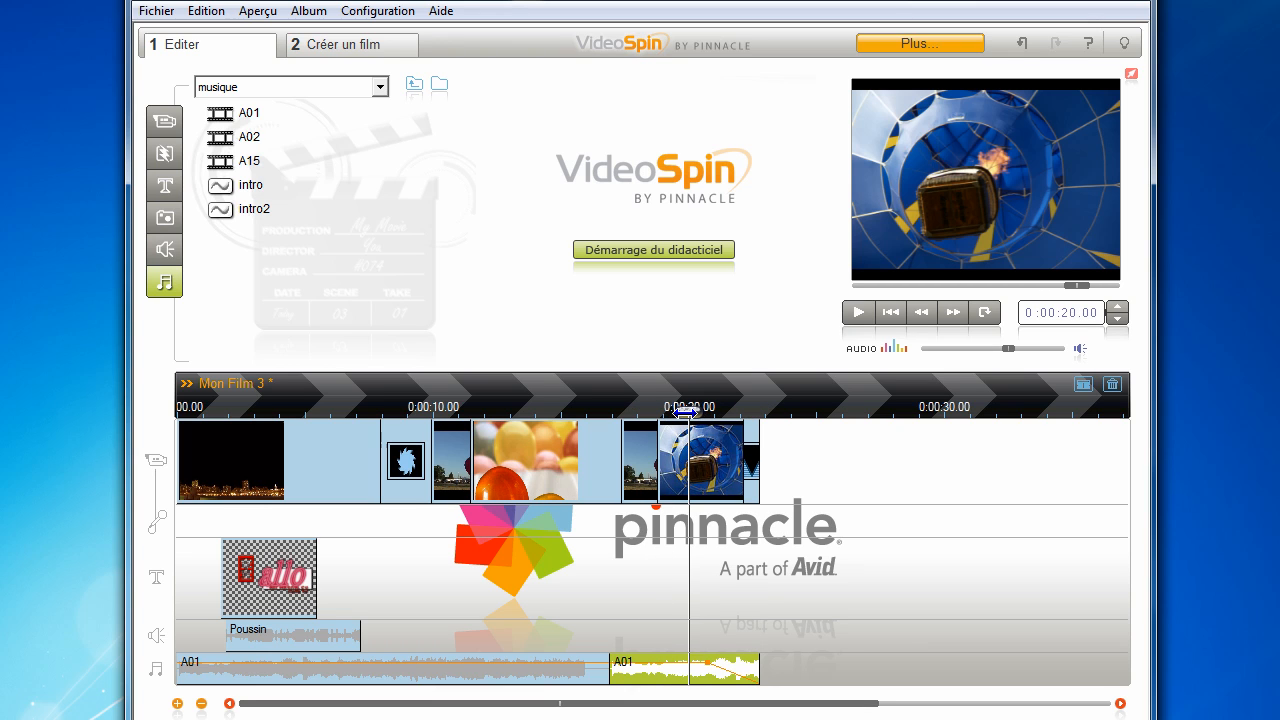
left_click(860, 314)
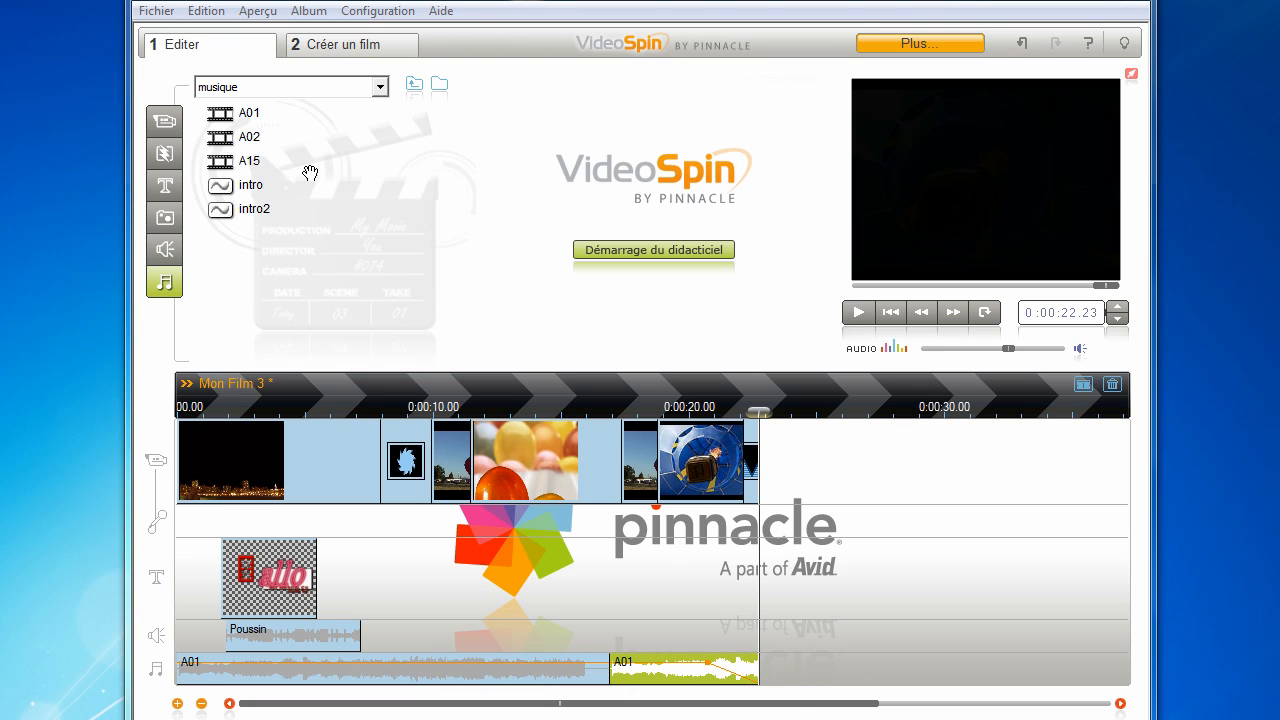
left_click(153, 11)
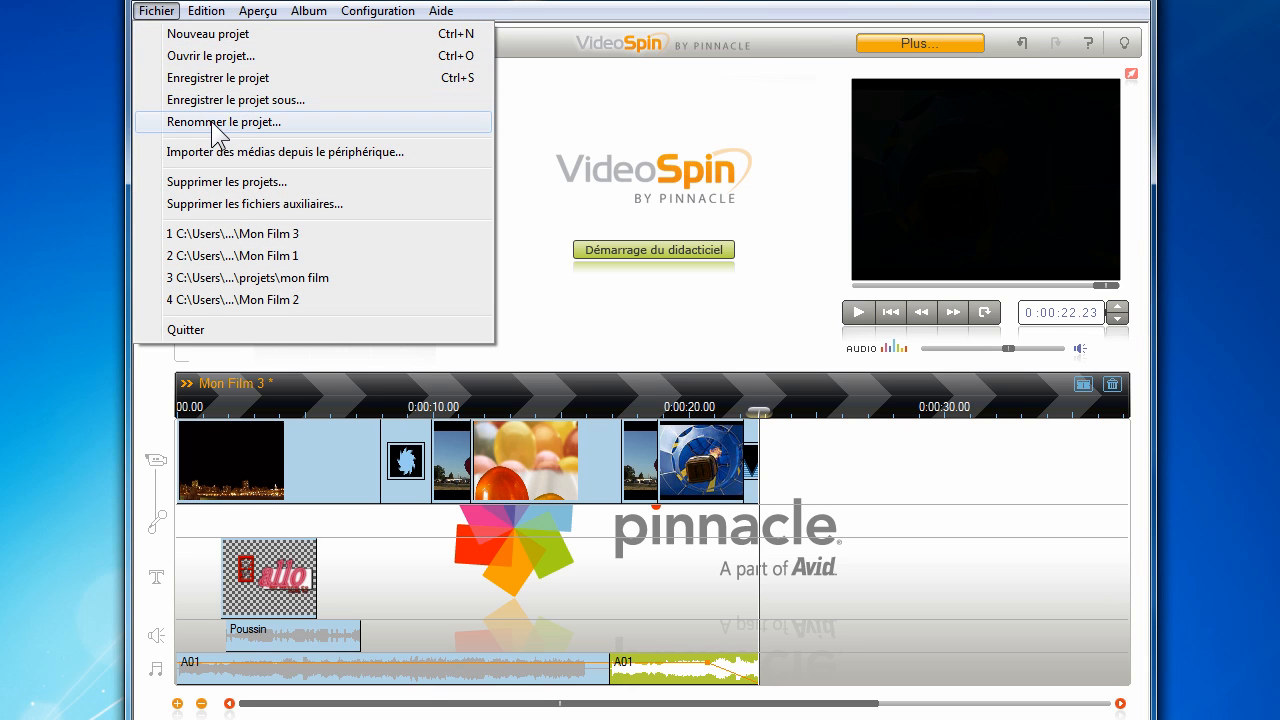
left_click(212, 80)
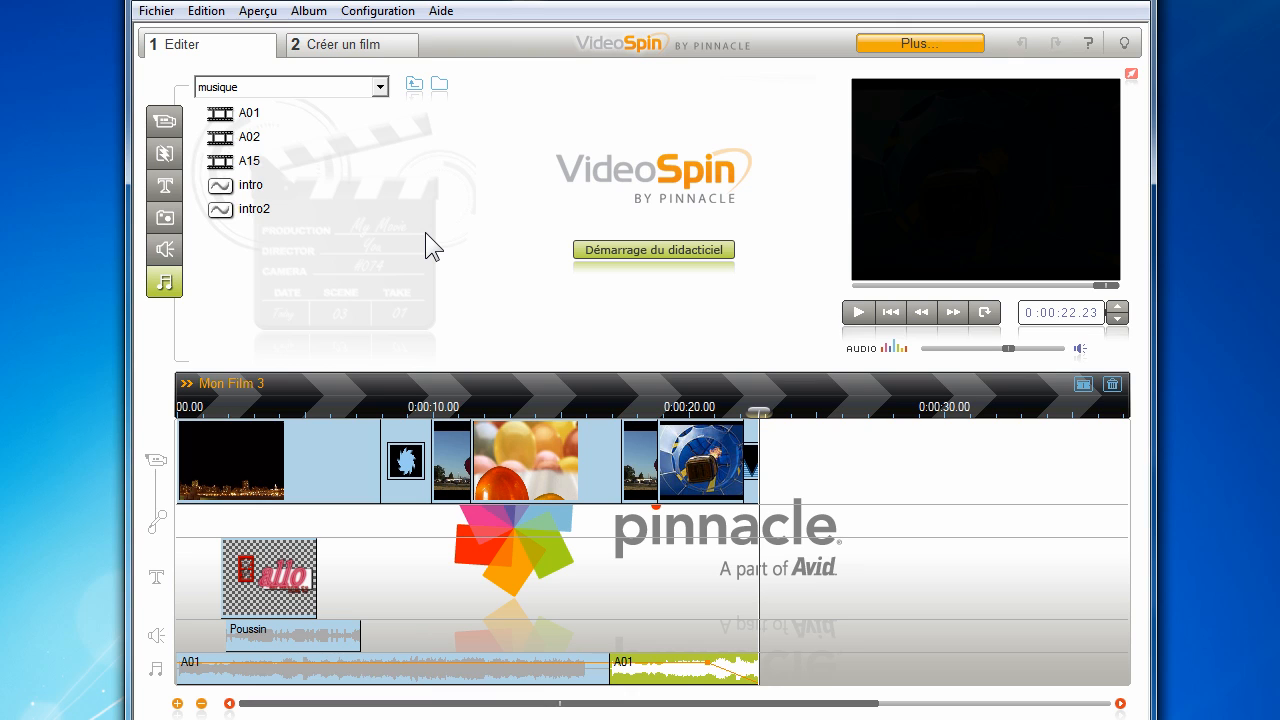
Play the whole edited movie in the preview from its beginning
left_click(186, 408)
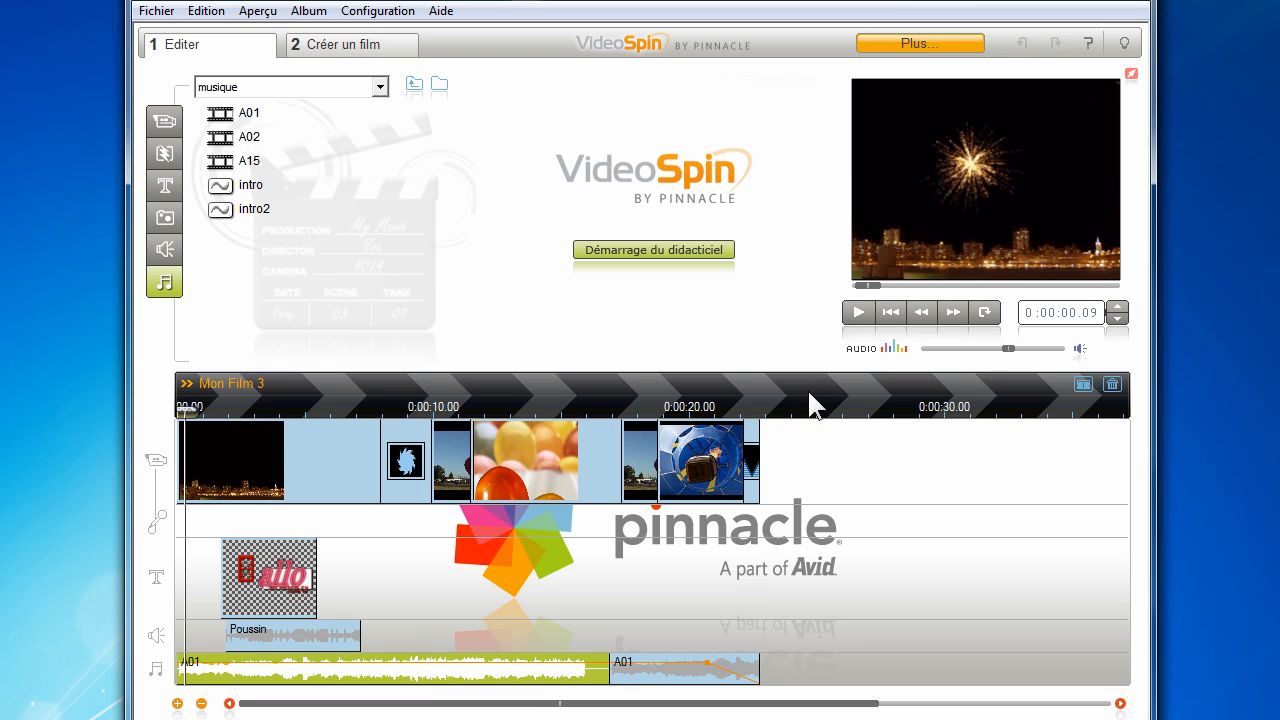
left_click(858, 312)
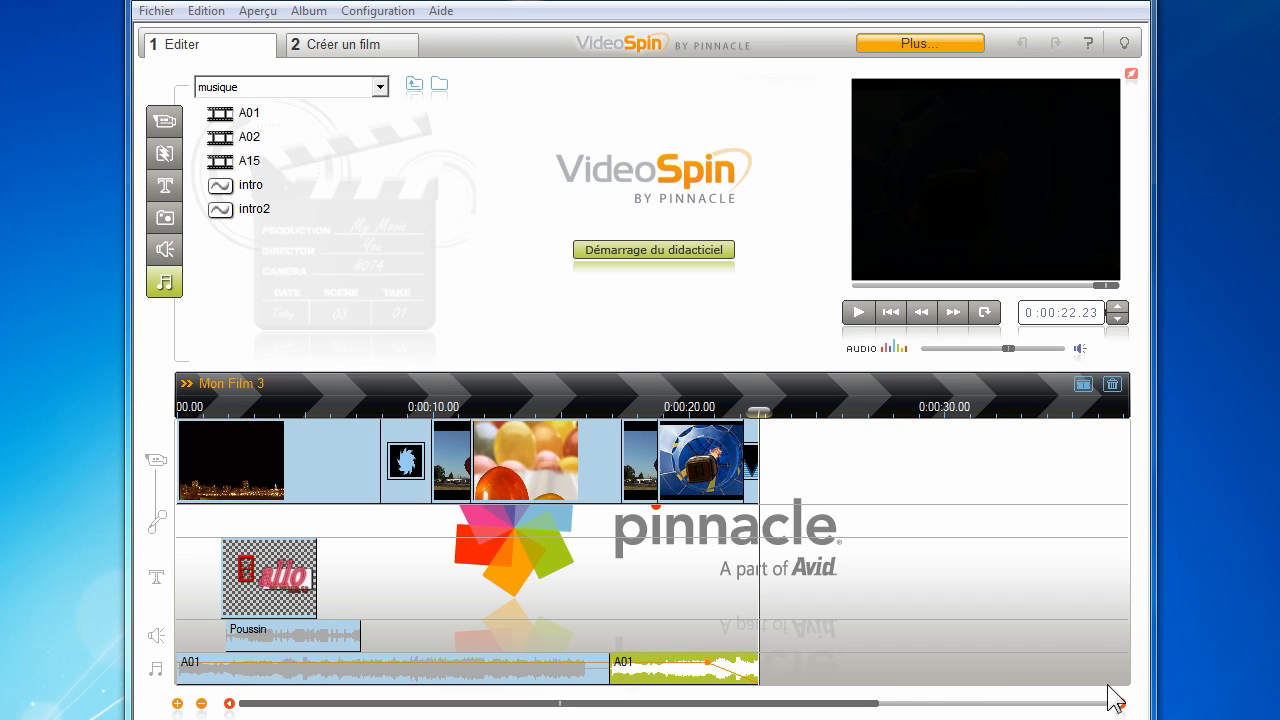
Open the movie creation settings and examine the available output file types and quality presets
left_click(402, 50)
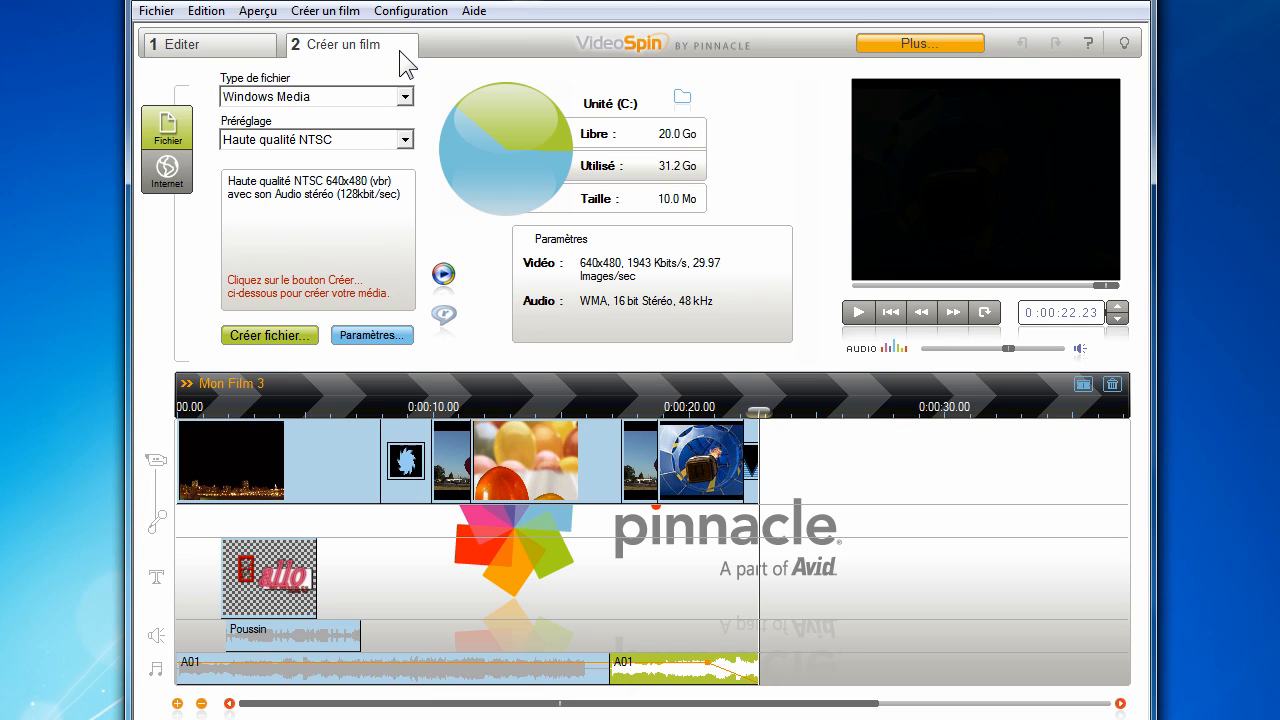
left_click(358, 97)
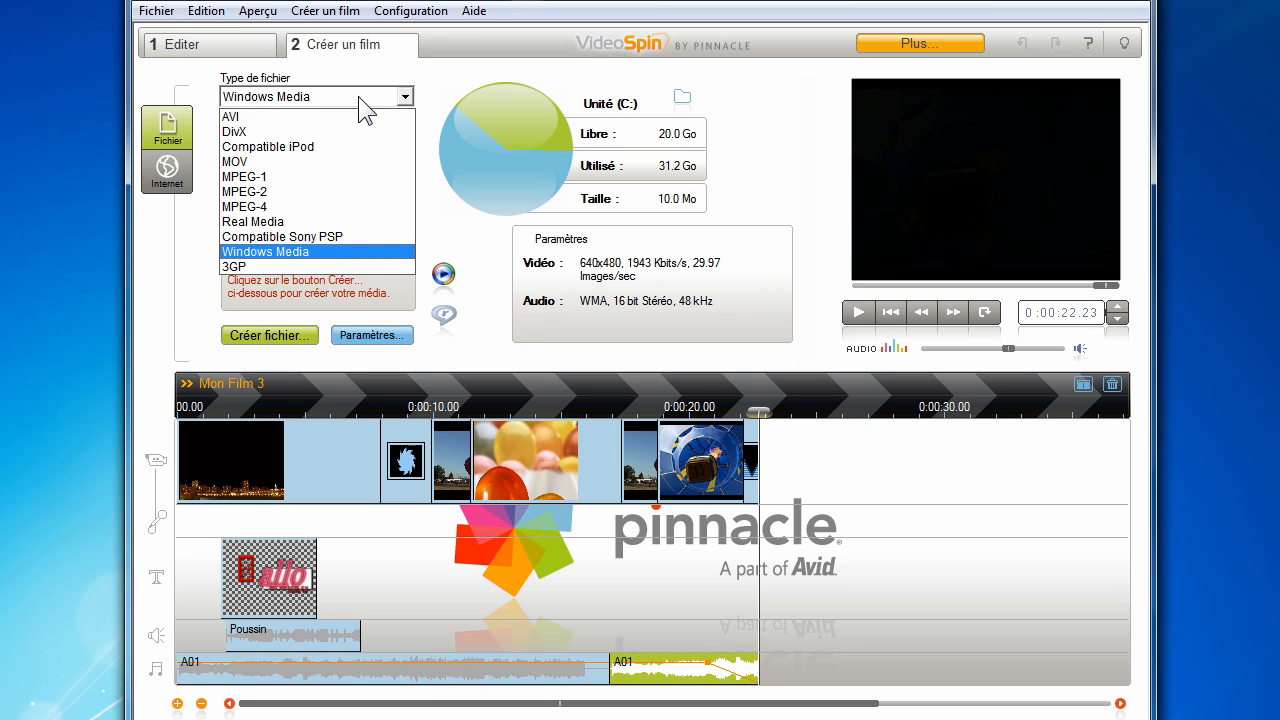
left_click(358, 97)
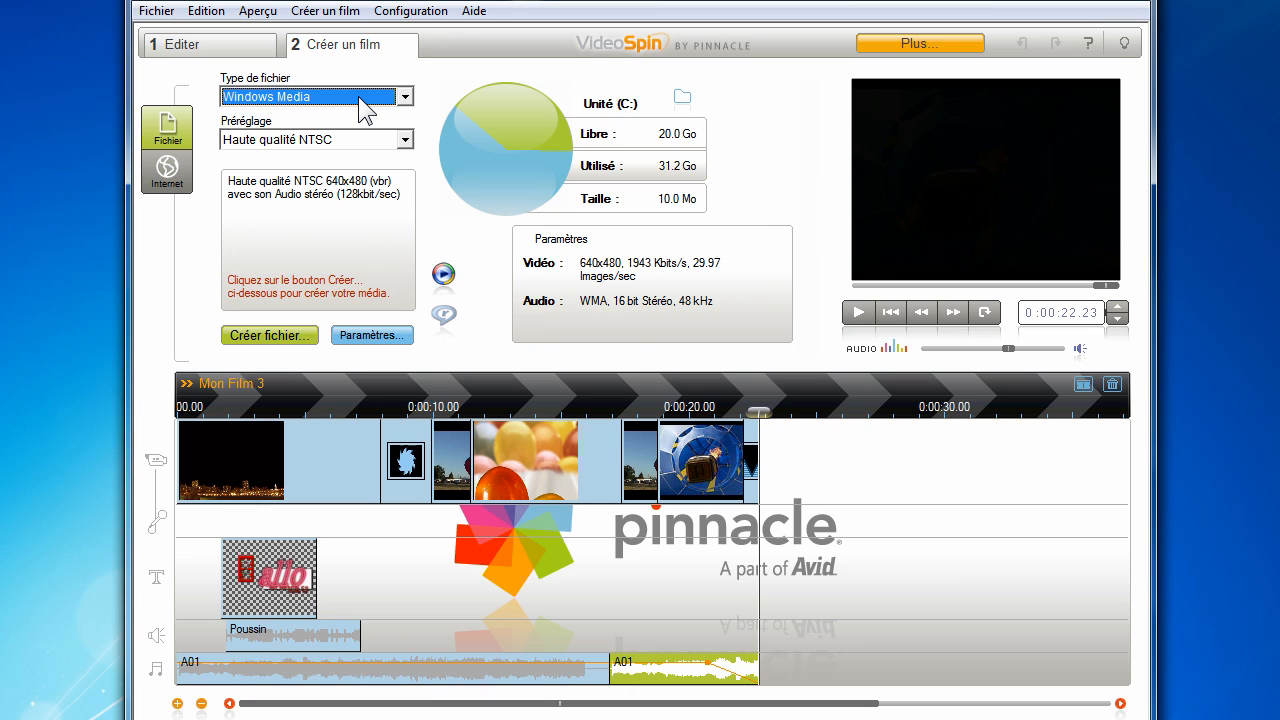
left_click(317, 153)
left_click(313, 142)
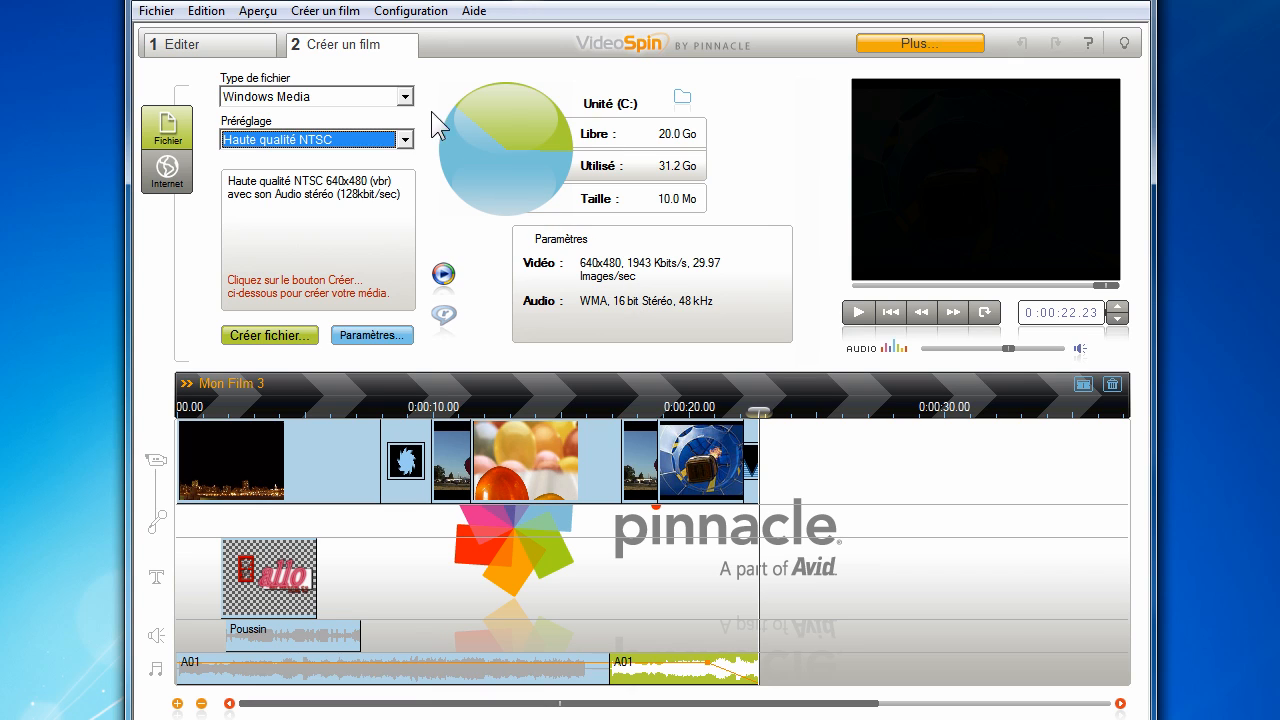
Try the MOV output file type to compare its settings, and return the file type to Windows Media
left_click(405, 96)
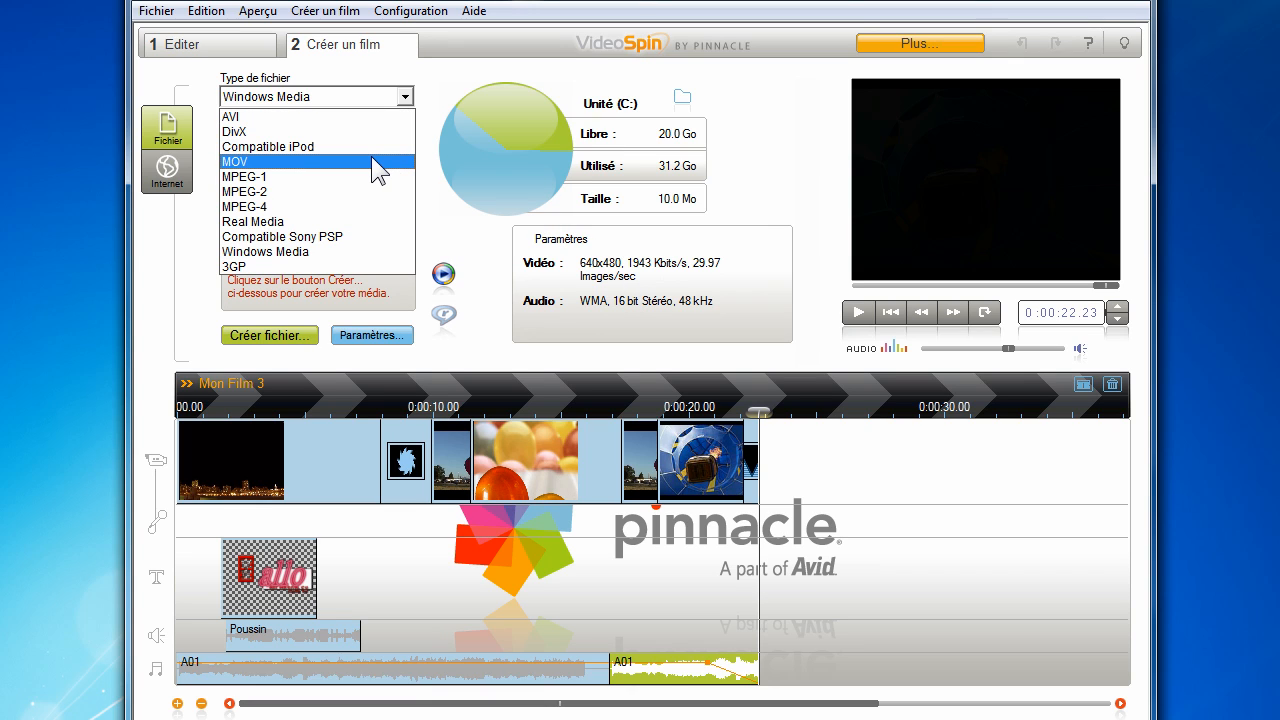
left_click(371, 161)
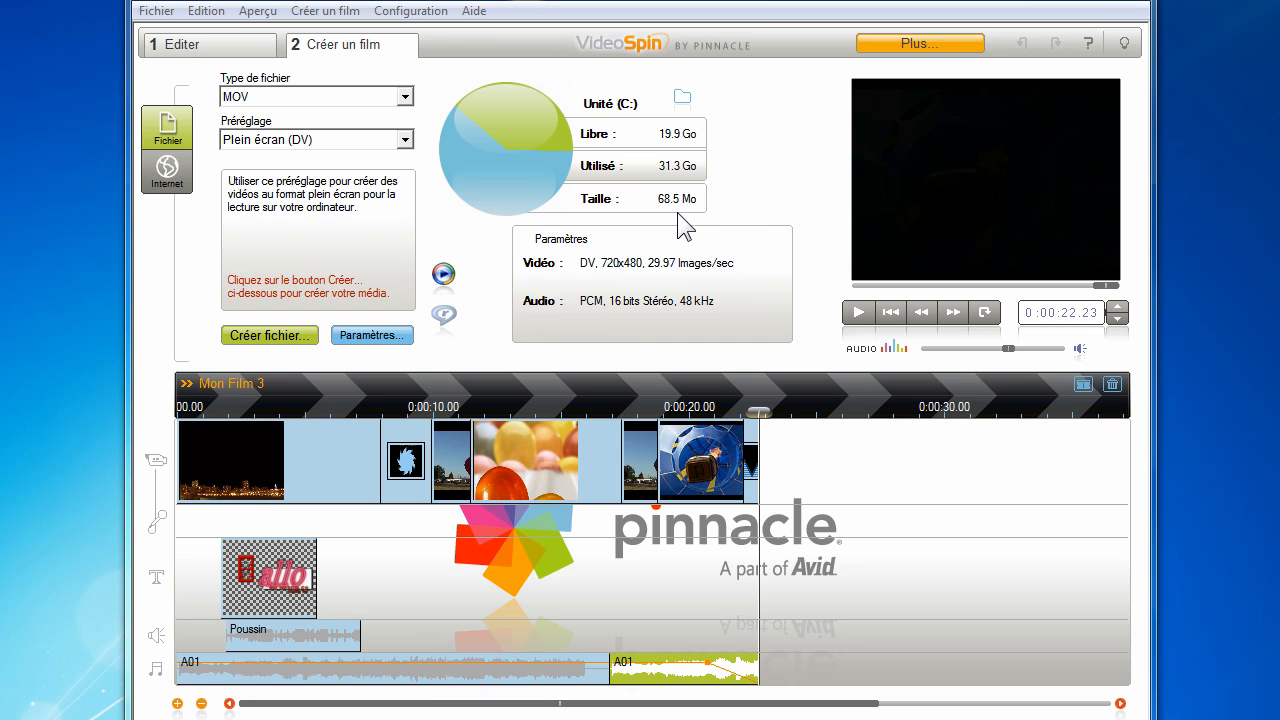
left_click(400, 98)
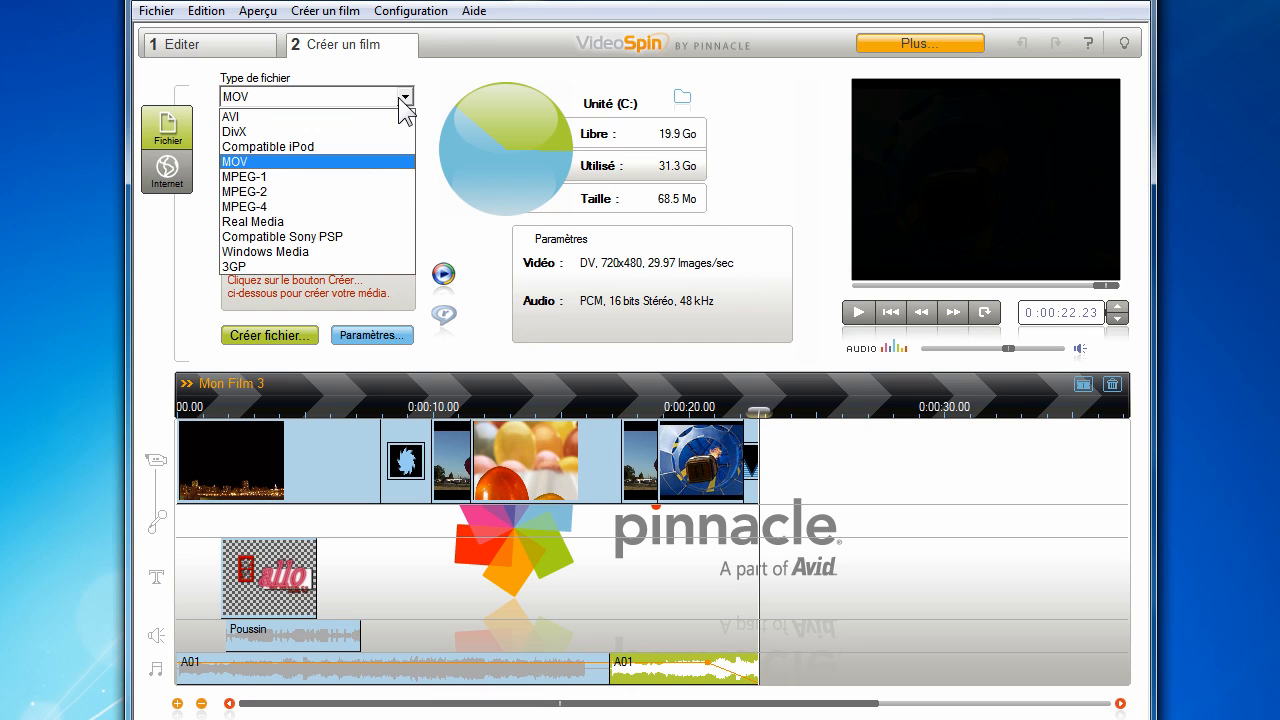
left_click(360, 251)
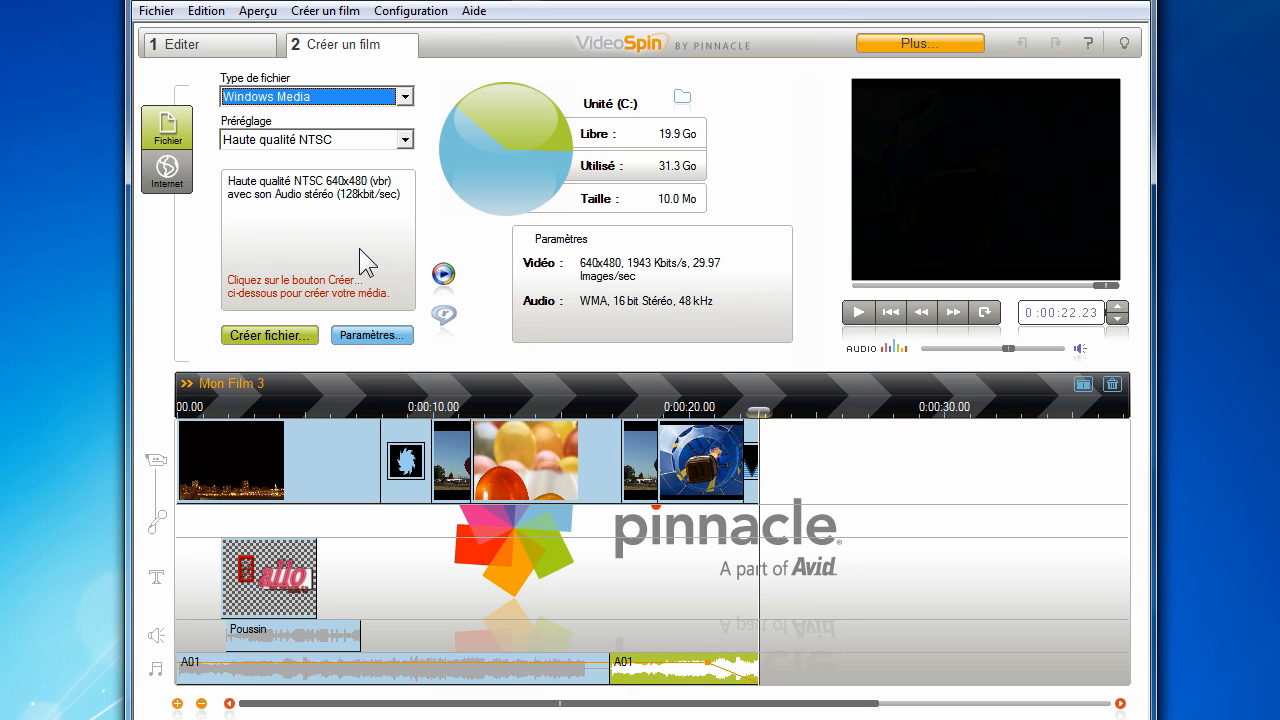
Try the Basse qualité NTSC preset to compare its file size, and return the preset to Haute qualité NTSC
left_click(378, 140)
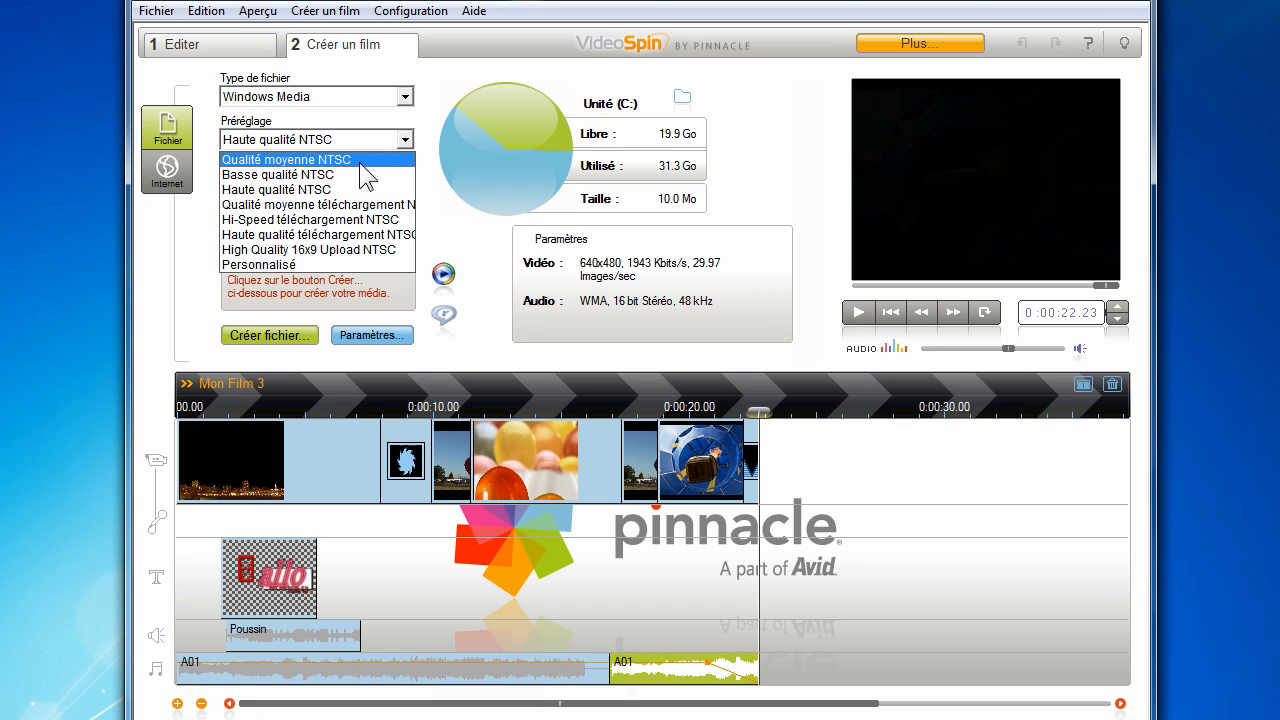
left_click(345, 175)
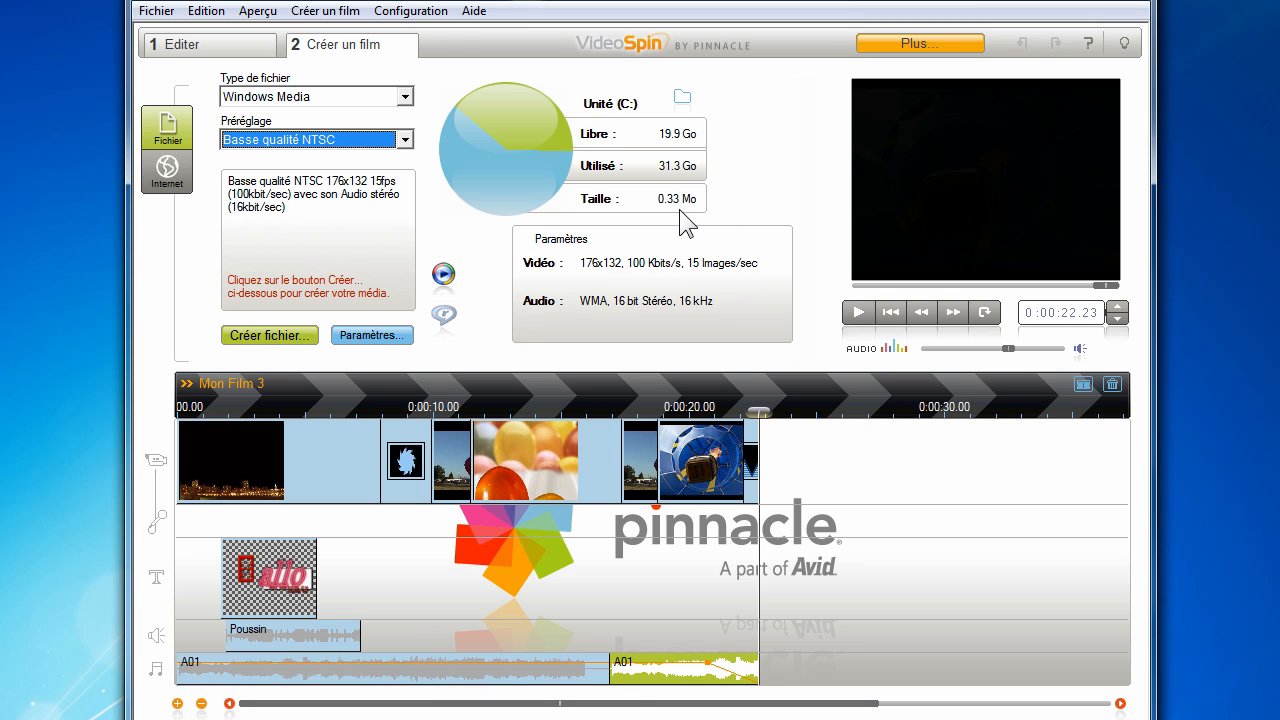
left_click(344, 140)
left_click(341, 188)
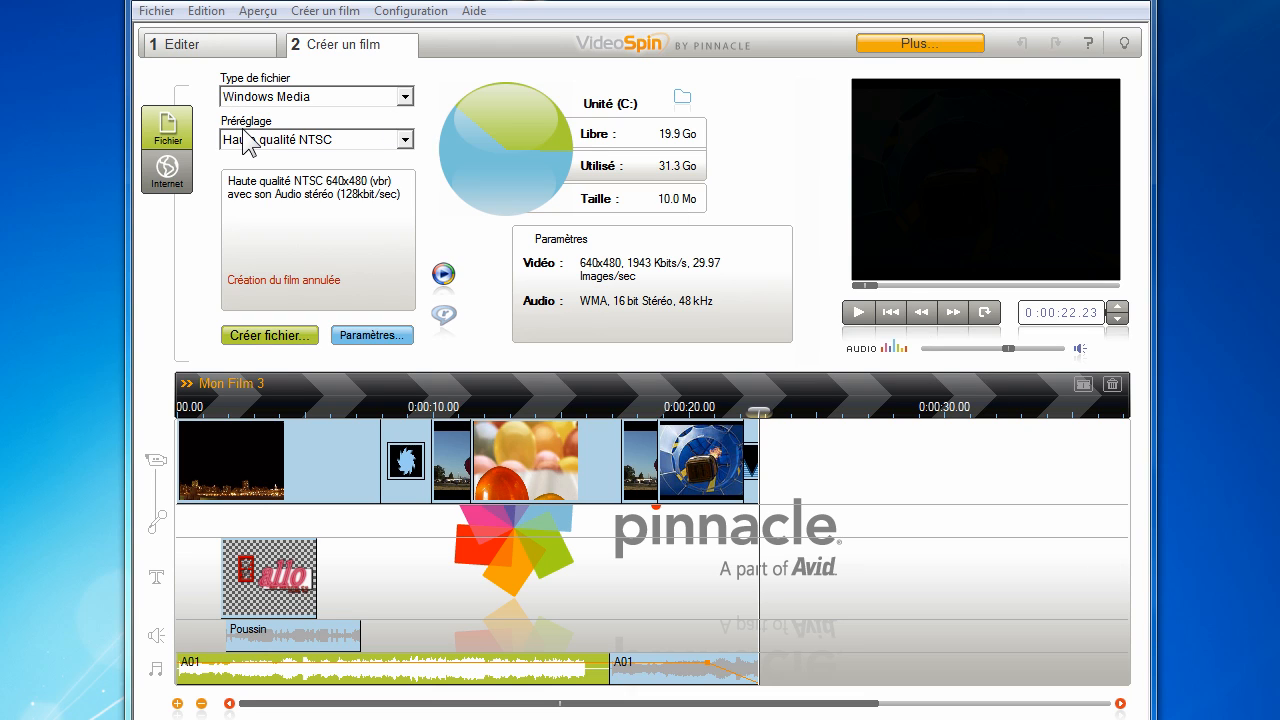
Create the Windows Media movie file as Mon Film 3 in the Échantillons folder, replacing the existing file
left_click(288, 336)
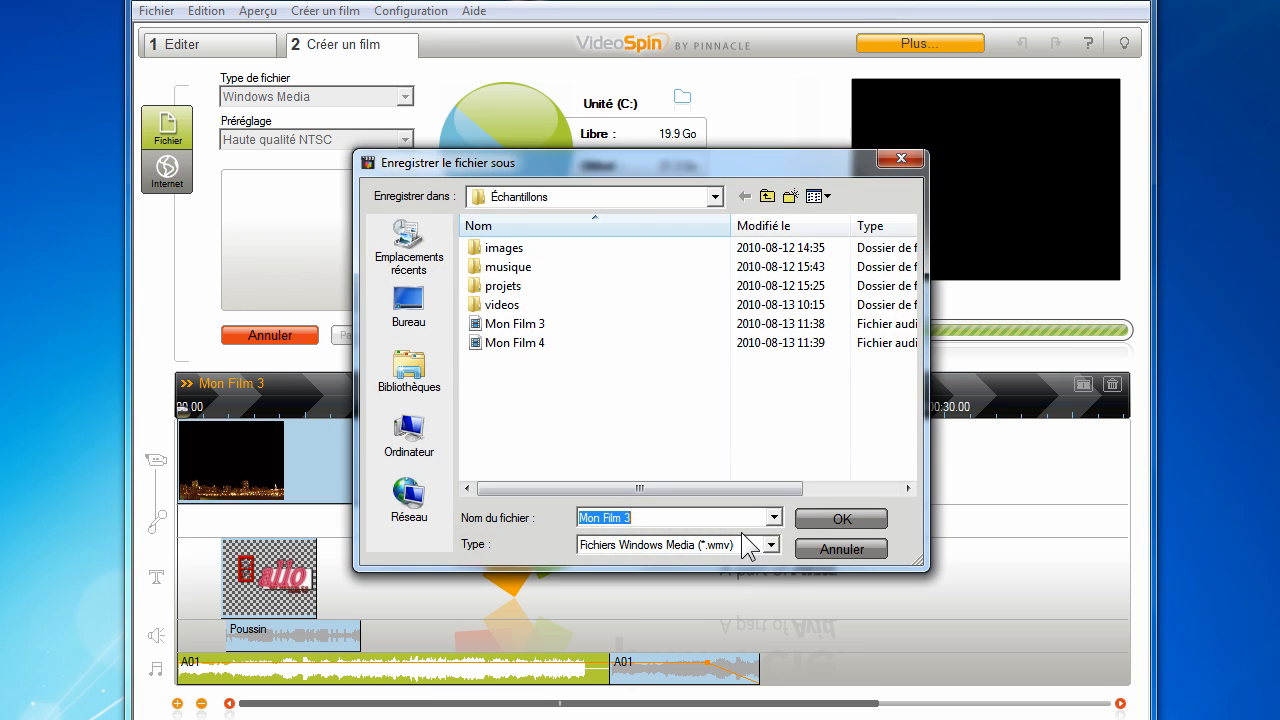
left_click(815, 530)
left_click(600, 421)
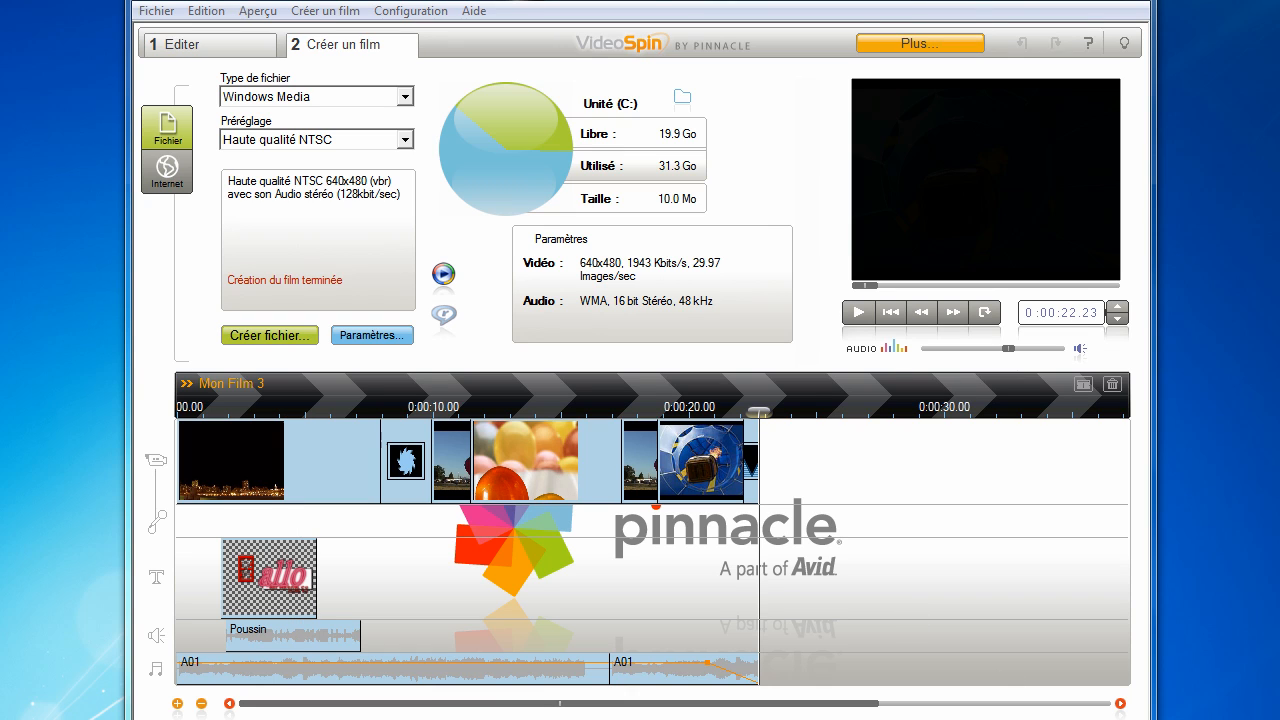
Open the exported Mon Film 3 file in Media Player and play it
left_click(446, 275)
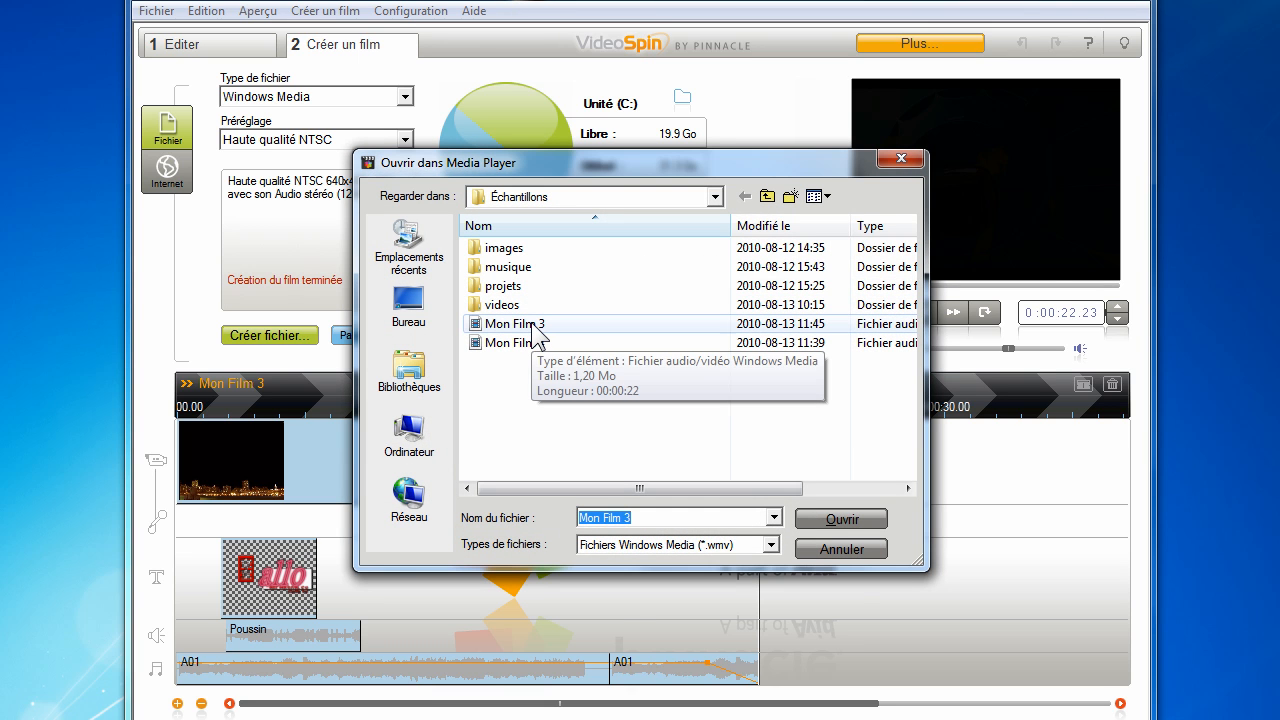
double_click(531, 323)
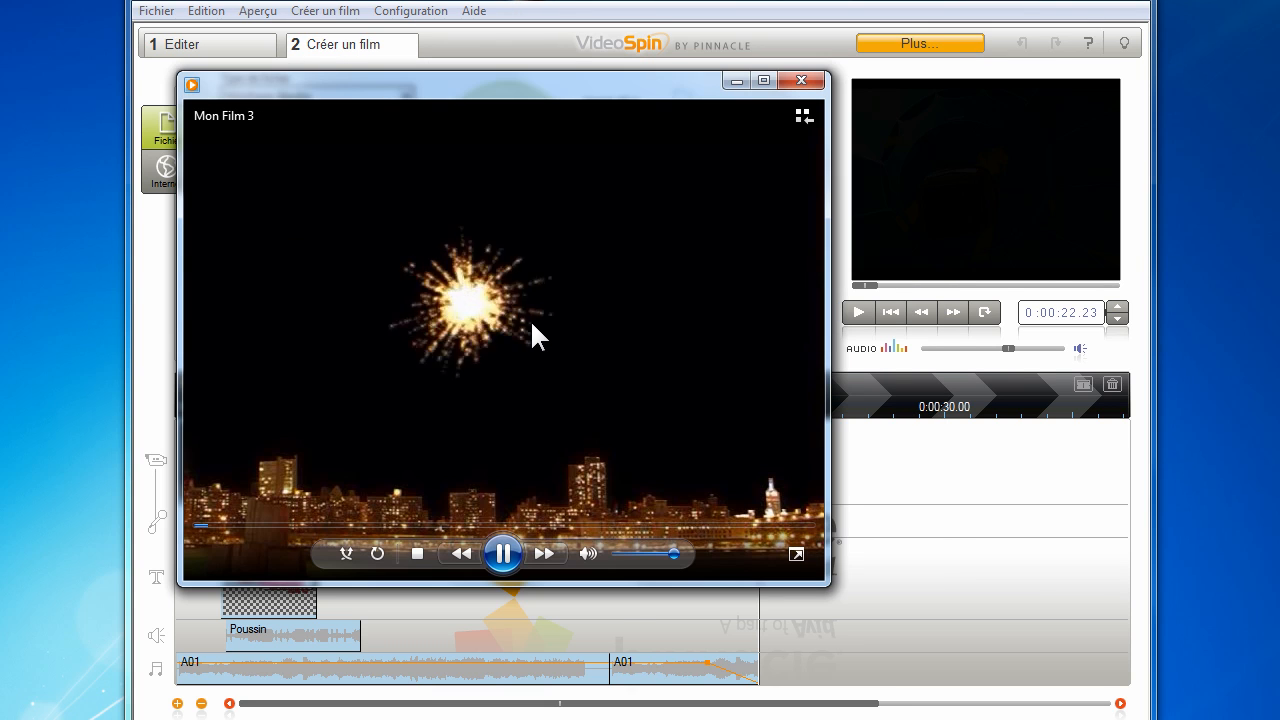